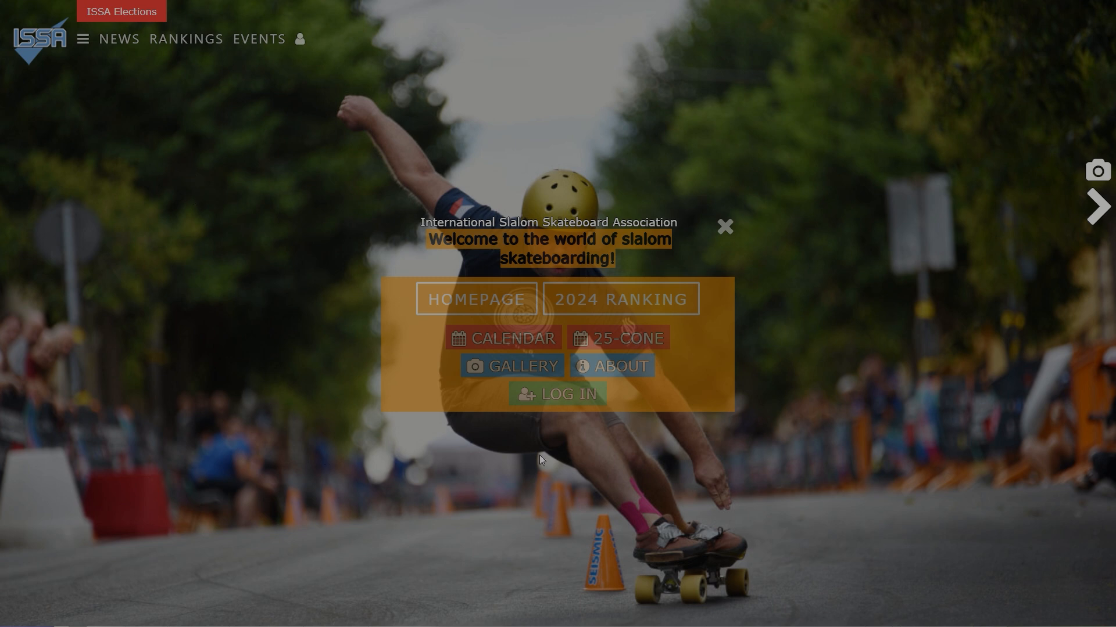
Log in to the user homepage using the saved username and account password of the forum test user
left_click(563, 393)
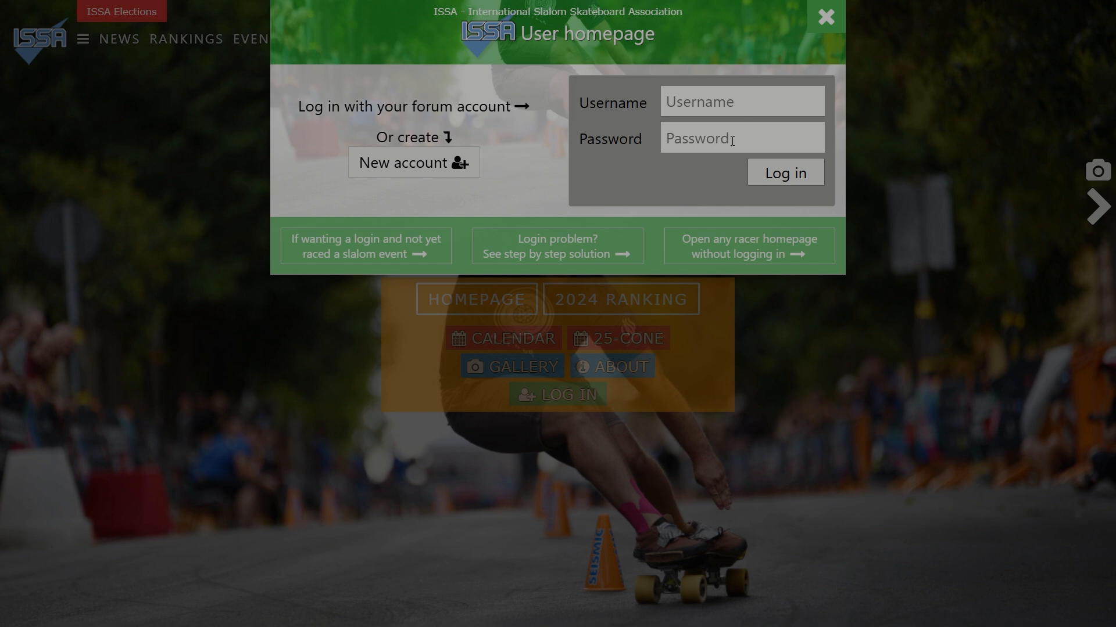
left_click(745, 105)
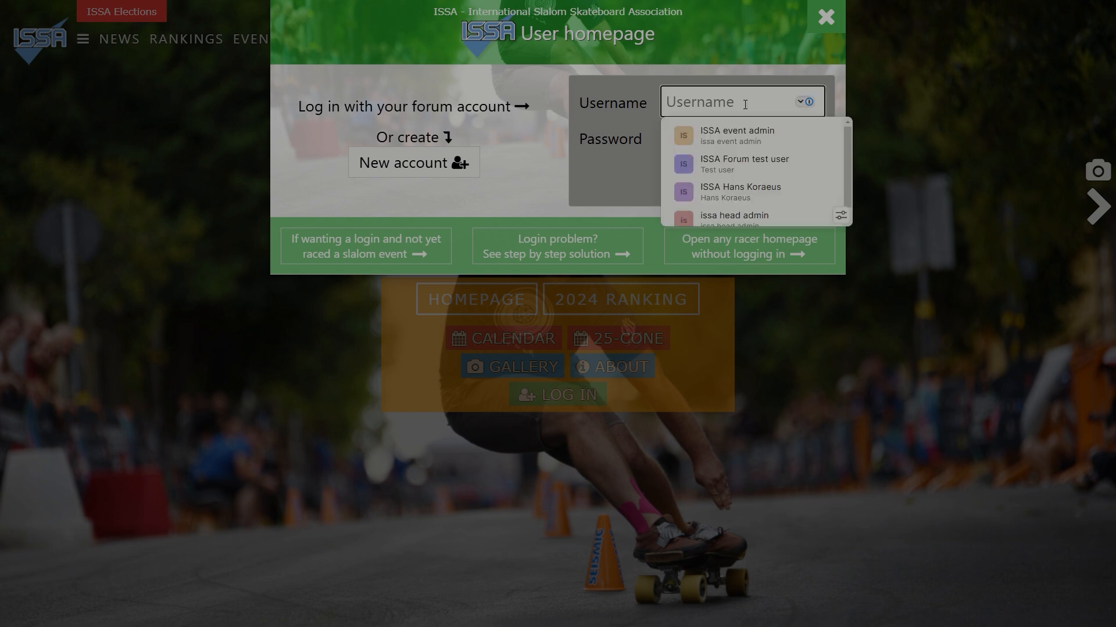
left_click(739, 162)
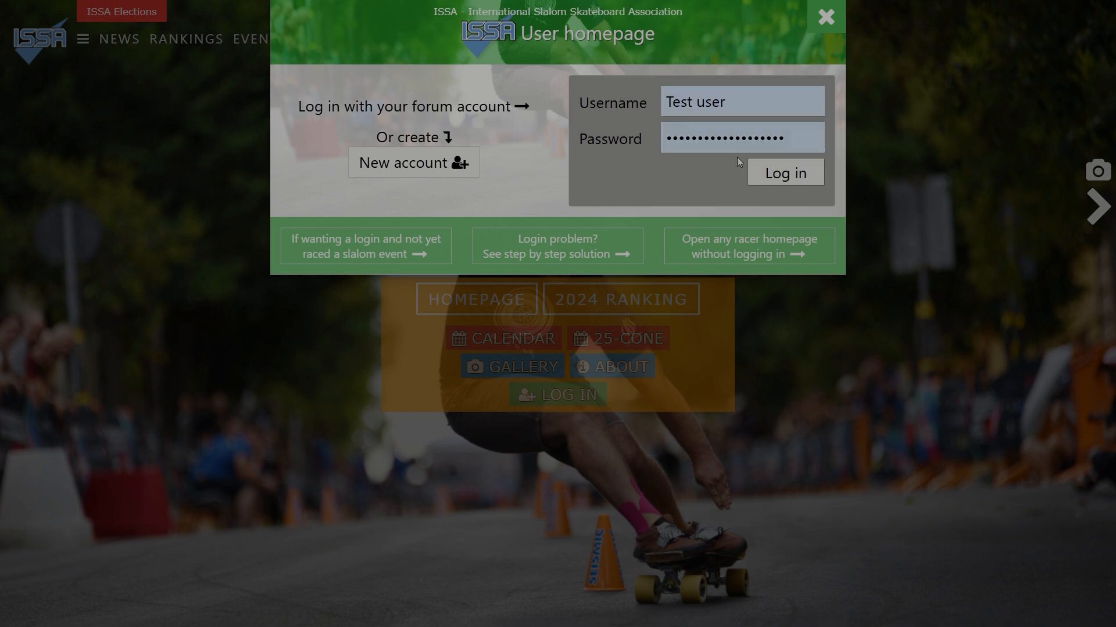
key("Return")
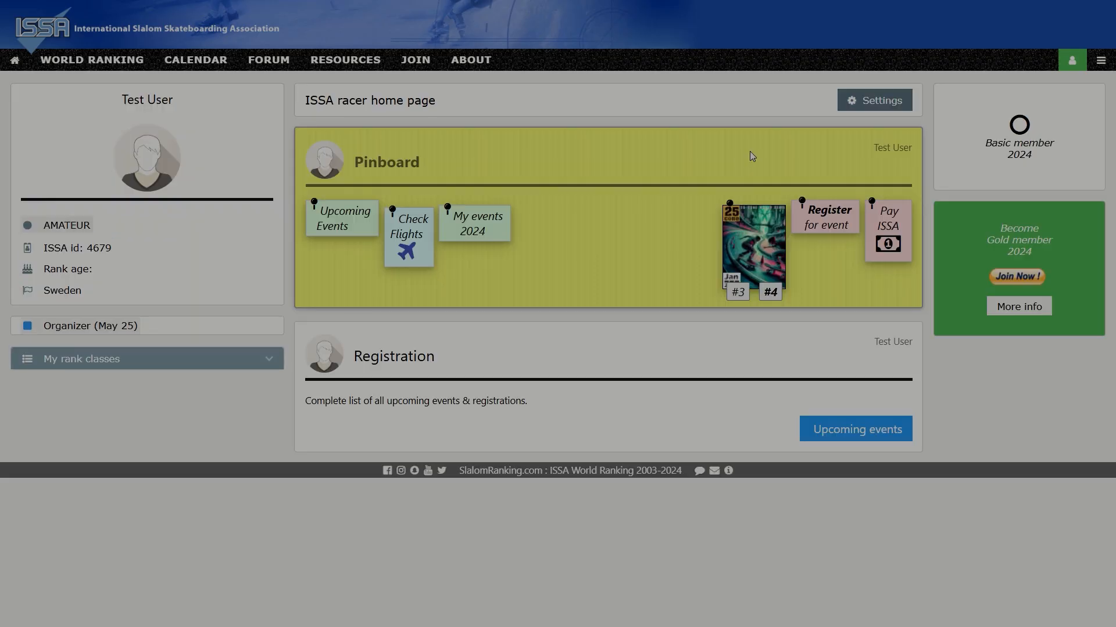
Show the Organizer (May 25) title settings and open that event's Admin Racer Registration Page
left_click(863, 107)
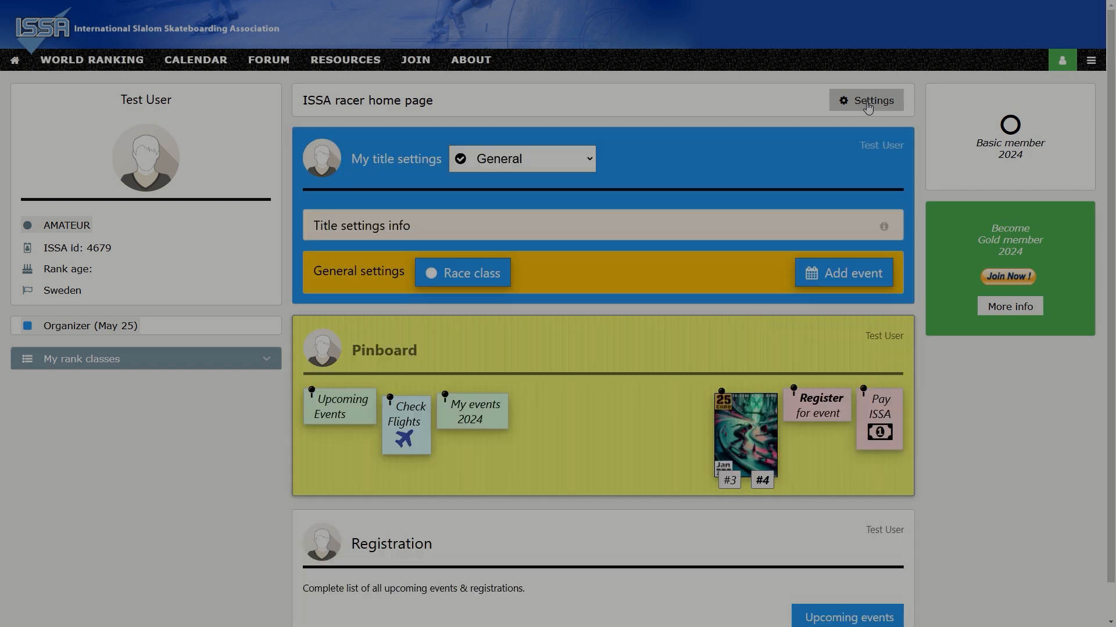
left_click(522, 161)
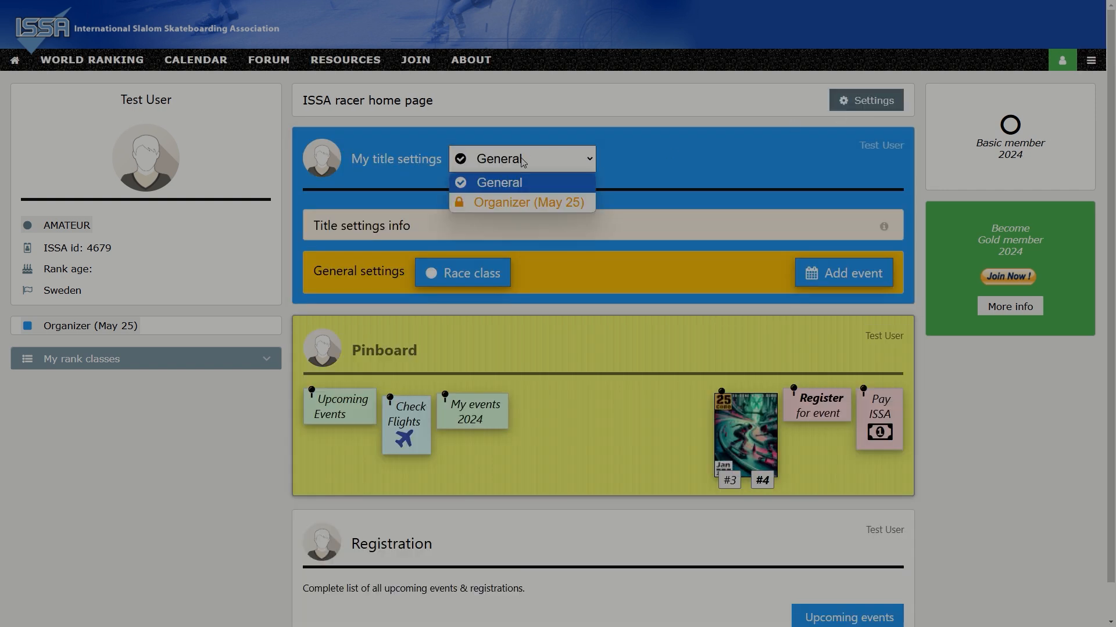
left_click(504, 204)
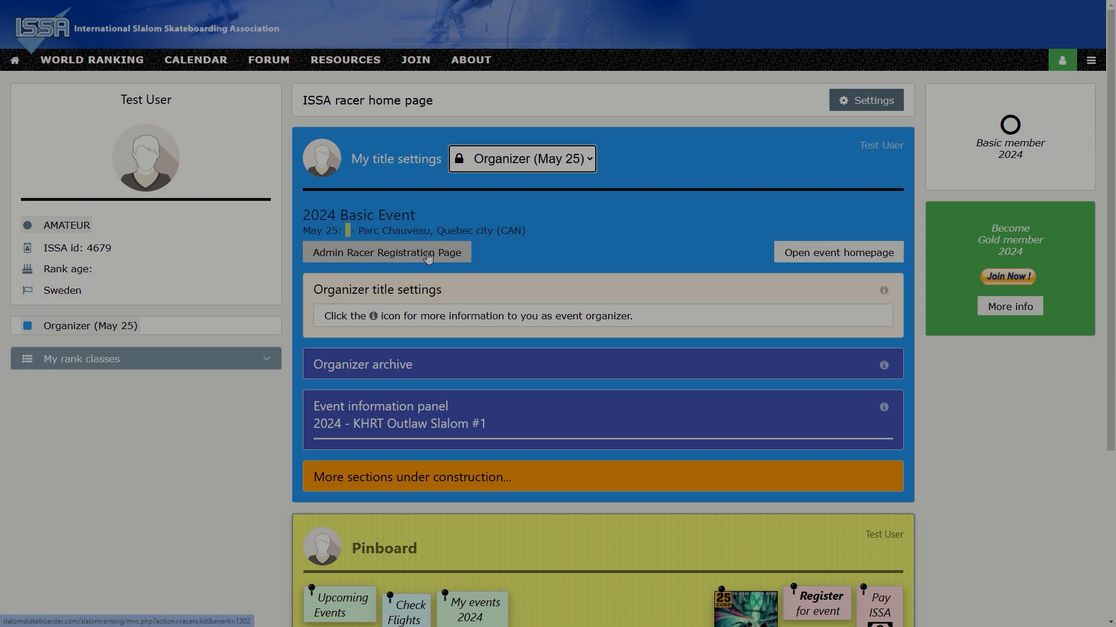
left_click(429, 253)
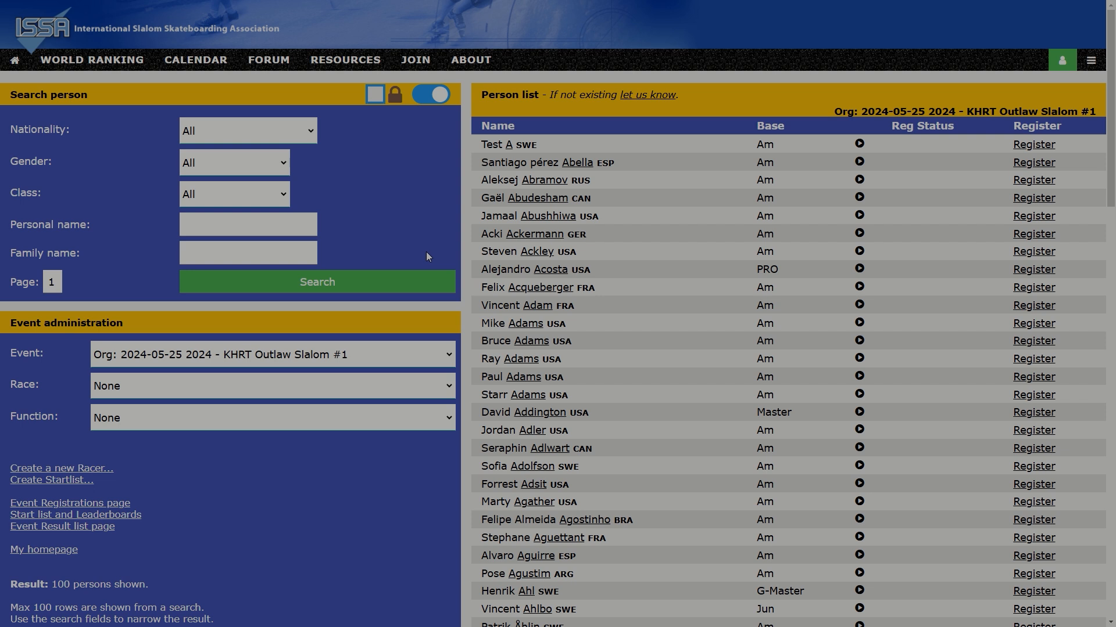
Search for racers with nationality Canada, personal name "st" and family name "fo", and register the matching racer for the event
left_click(212, 134)
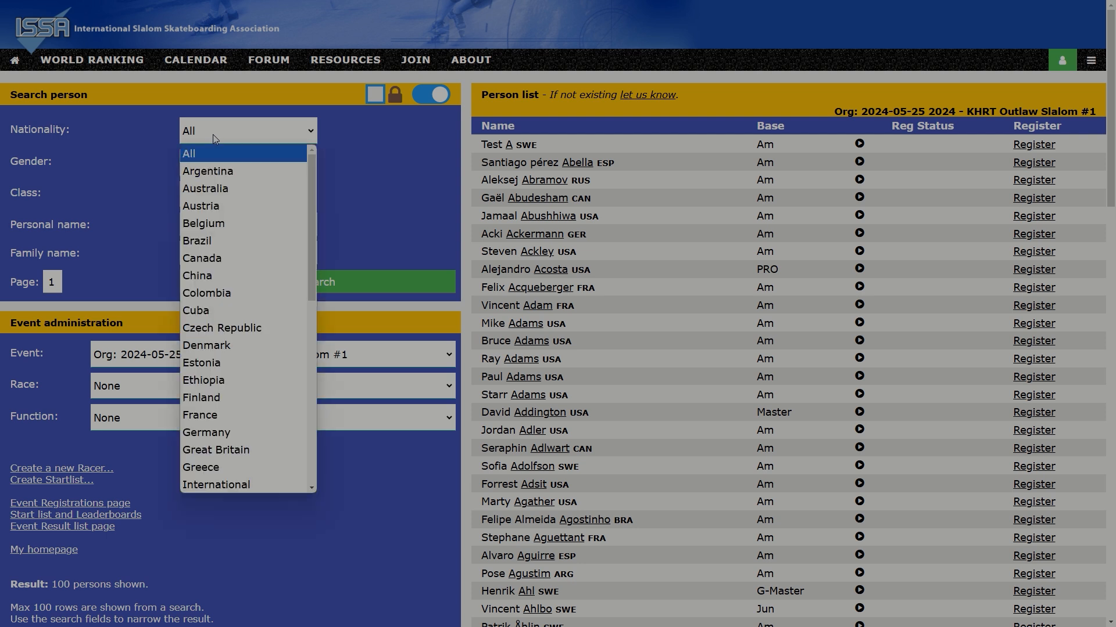
left_click(204, 258)
left_click(198, 227)
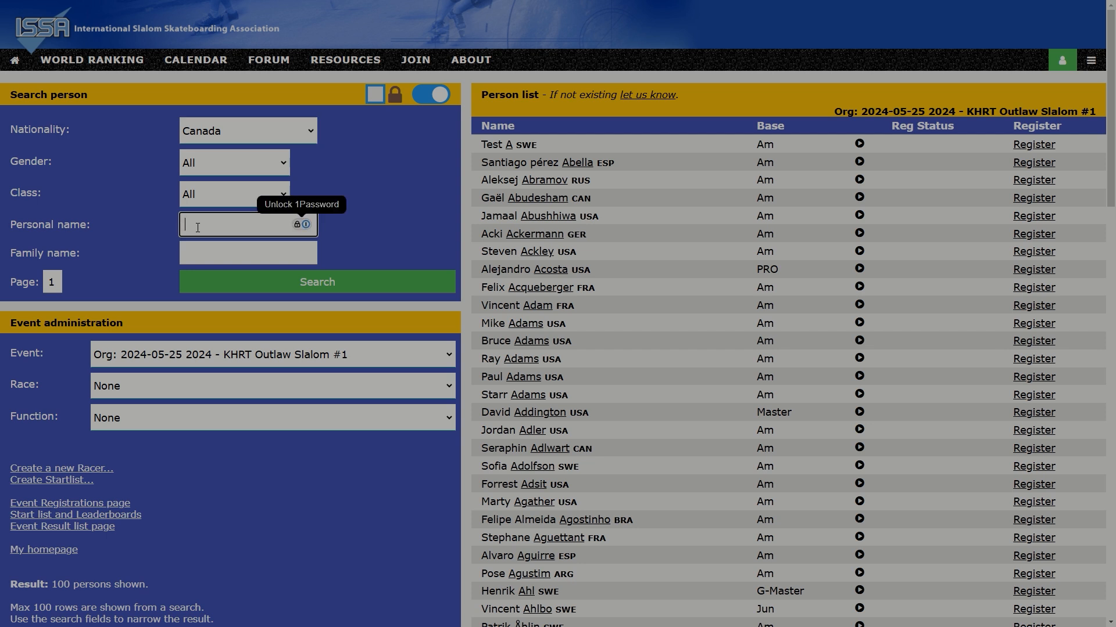
type("st")
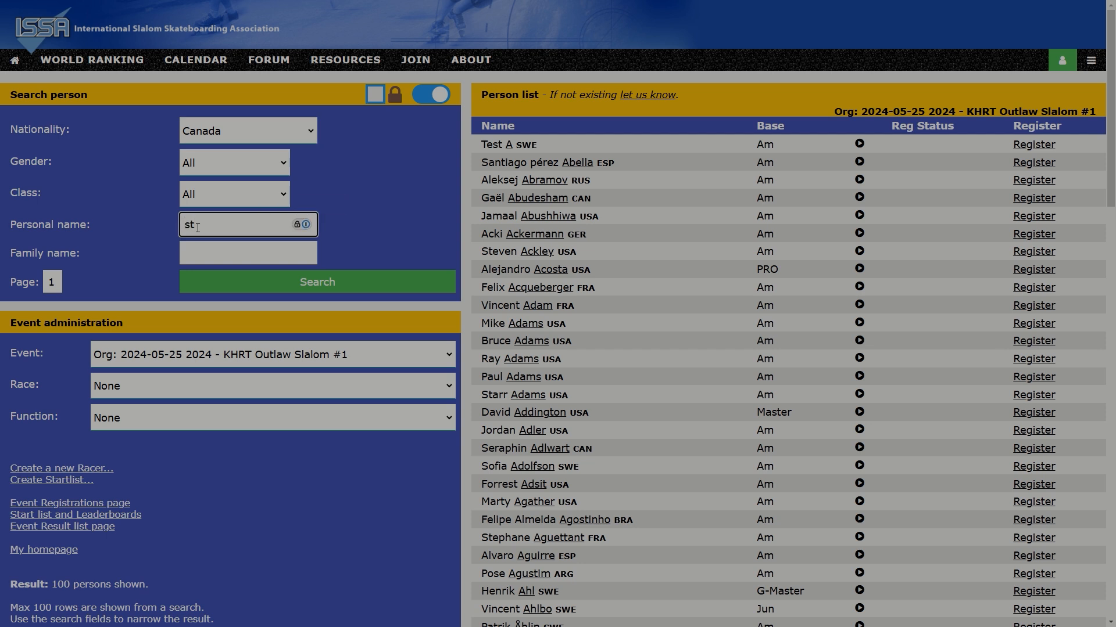
key("Tab")
type("fo")
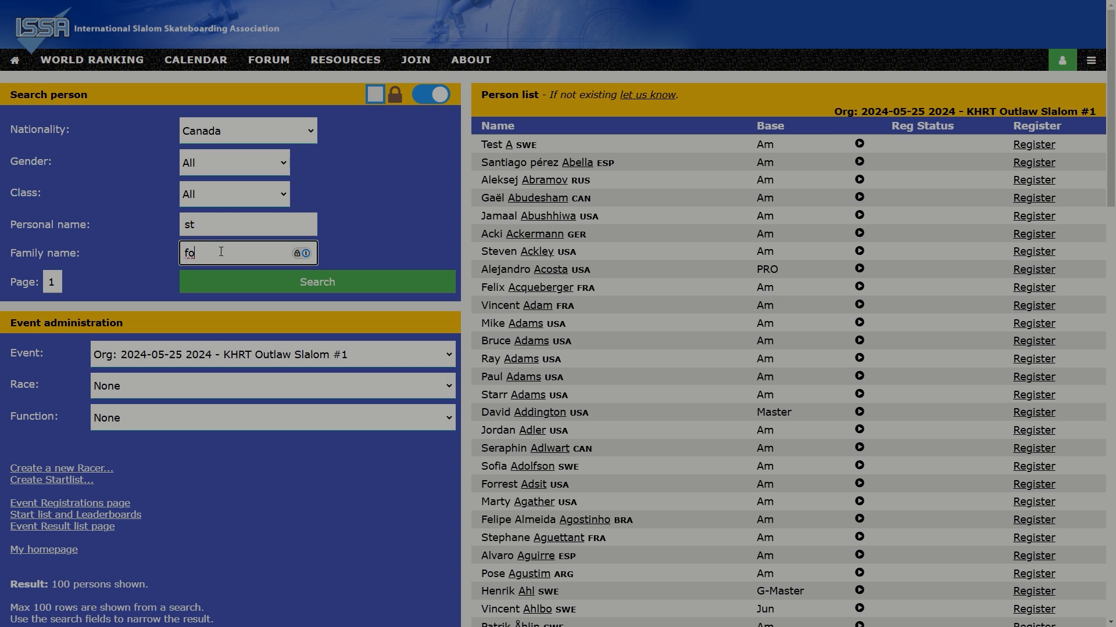
left_click(267, 281)
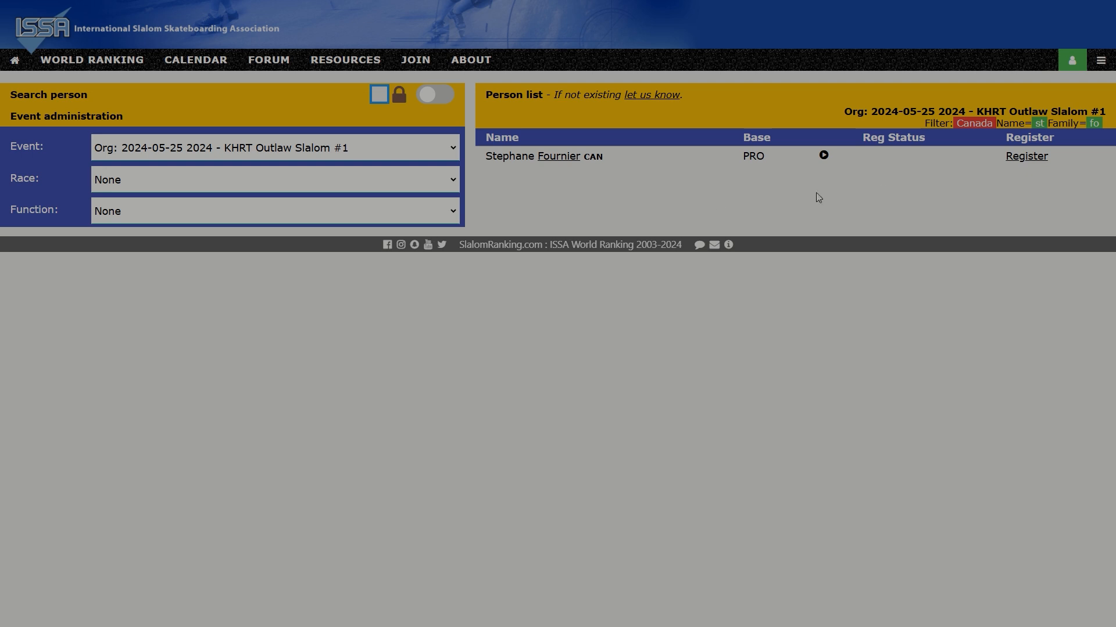
left_click(1024, 159)
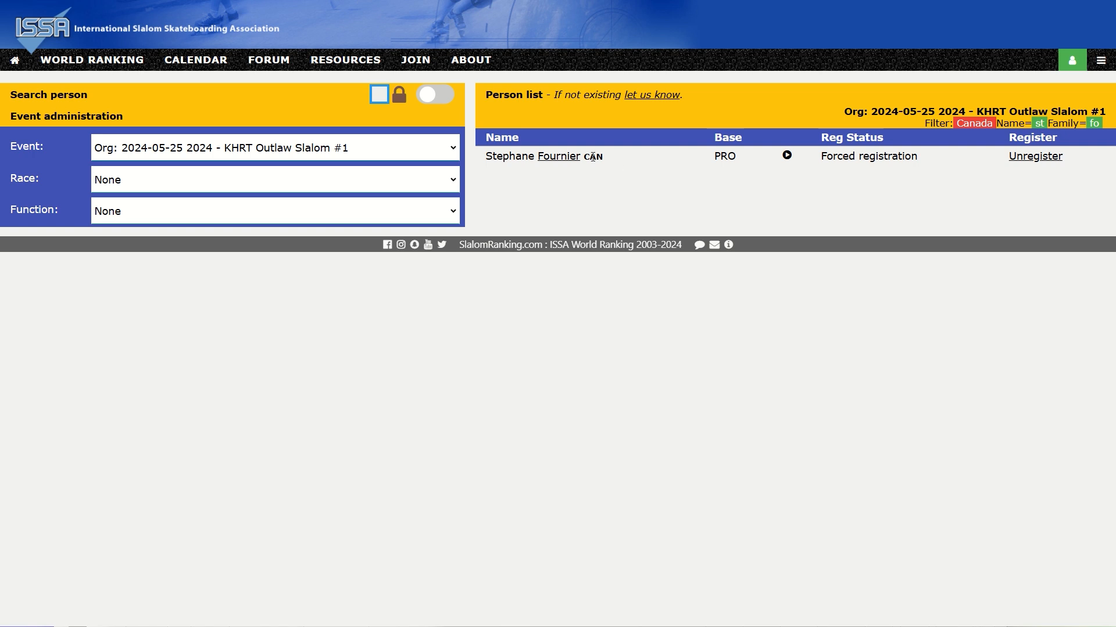
Expand the person search and lock it open, then find personal name "Mi" with family name "Ma" and register that racer
left_click(437, 96)
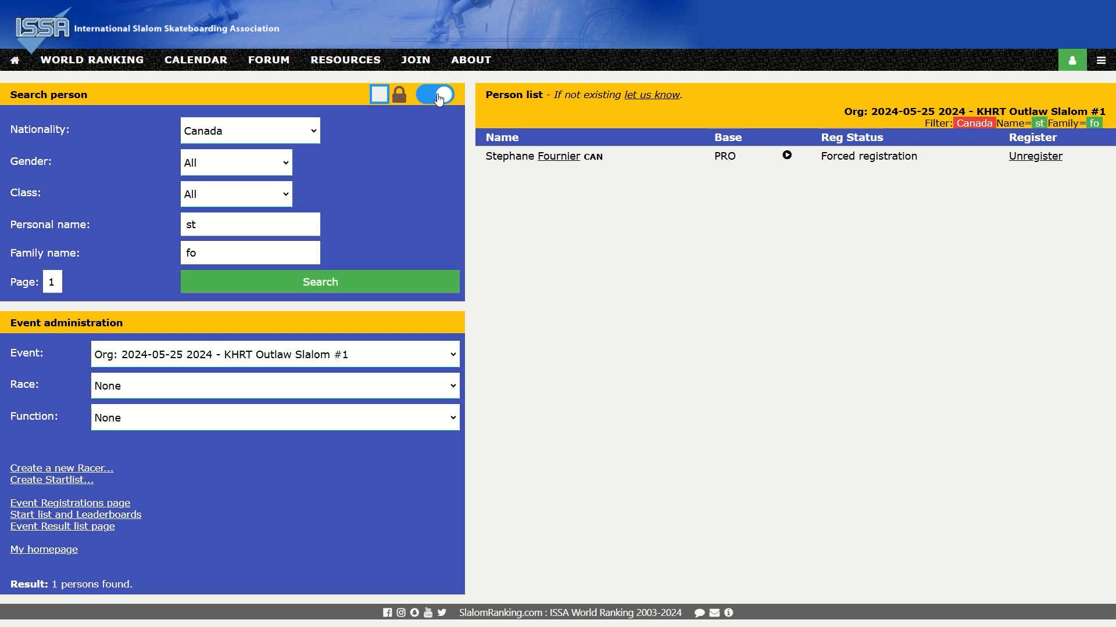
left_click(383, 97)
left_click_drag(217, 226, 177, 227)
type("Mi")
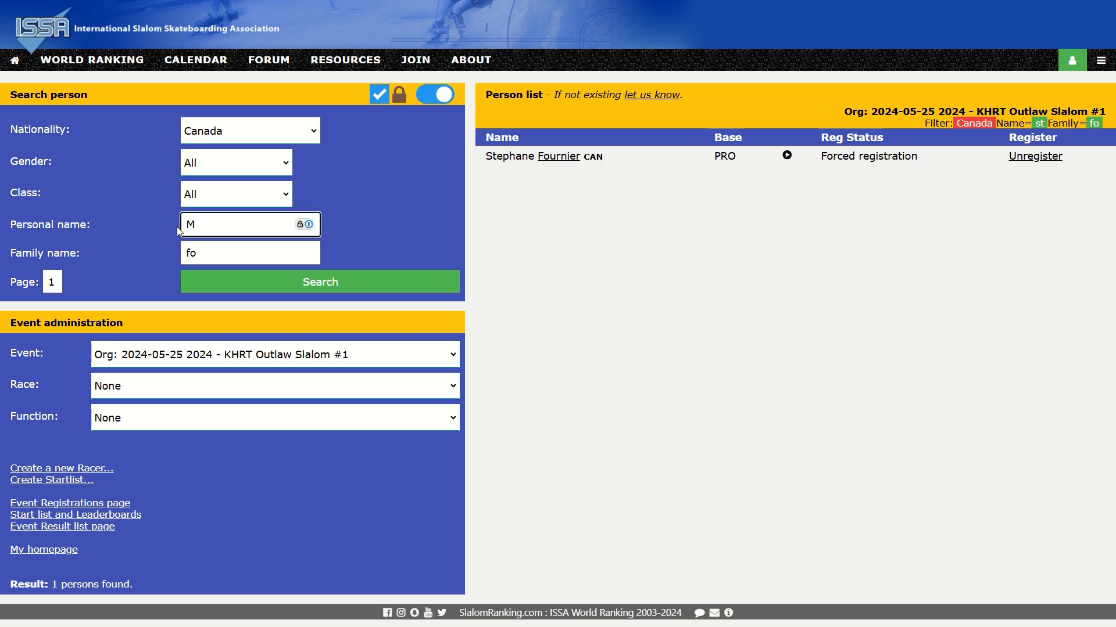
key("Tab")
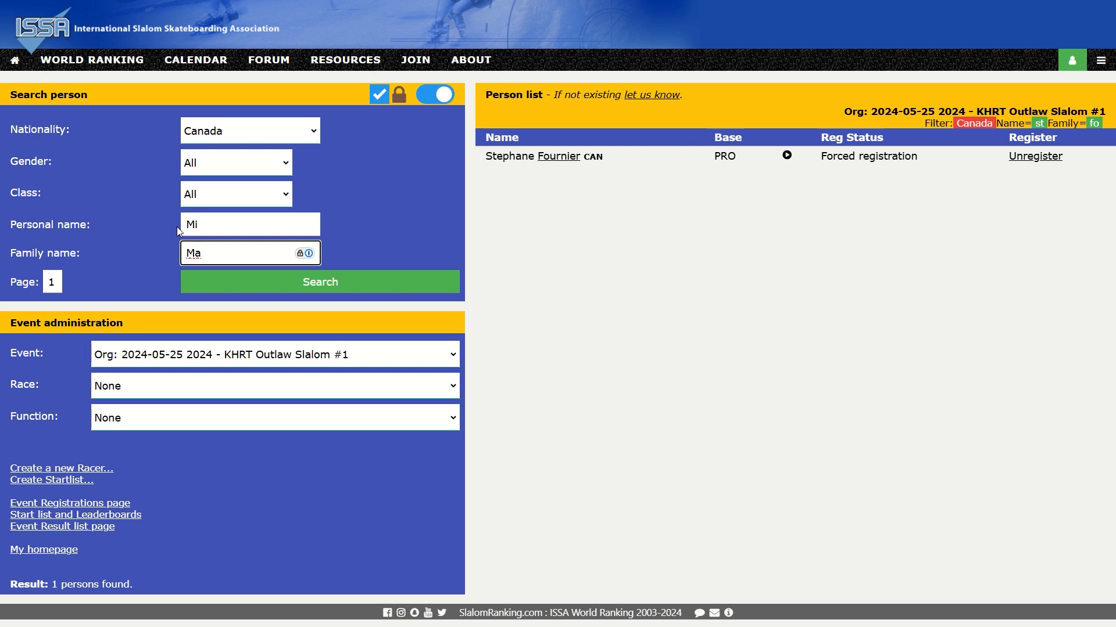
left_click(284, 281)
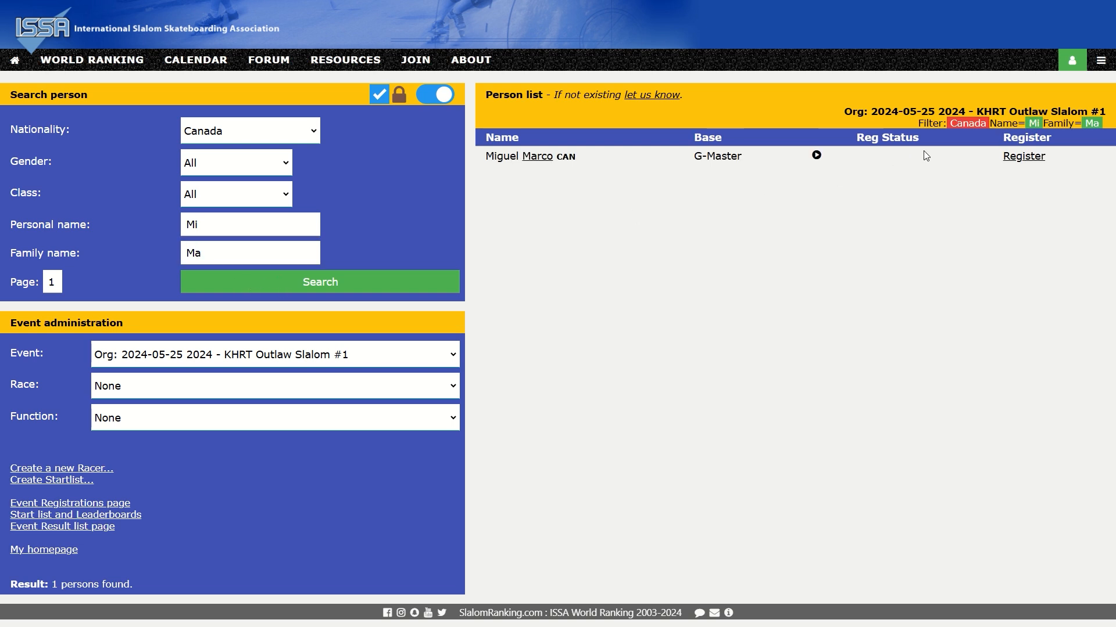
left_click(1023, 158)
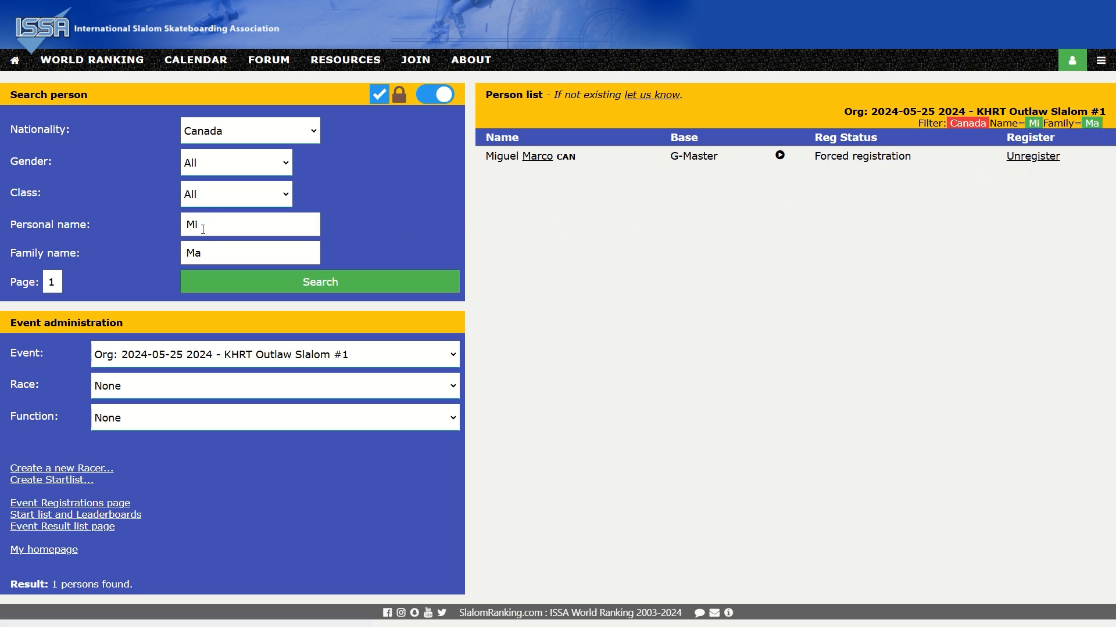
Find the Canadian racer with personal name "Pa" and family name "Je" and register them for the event
double_click(203, 229)
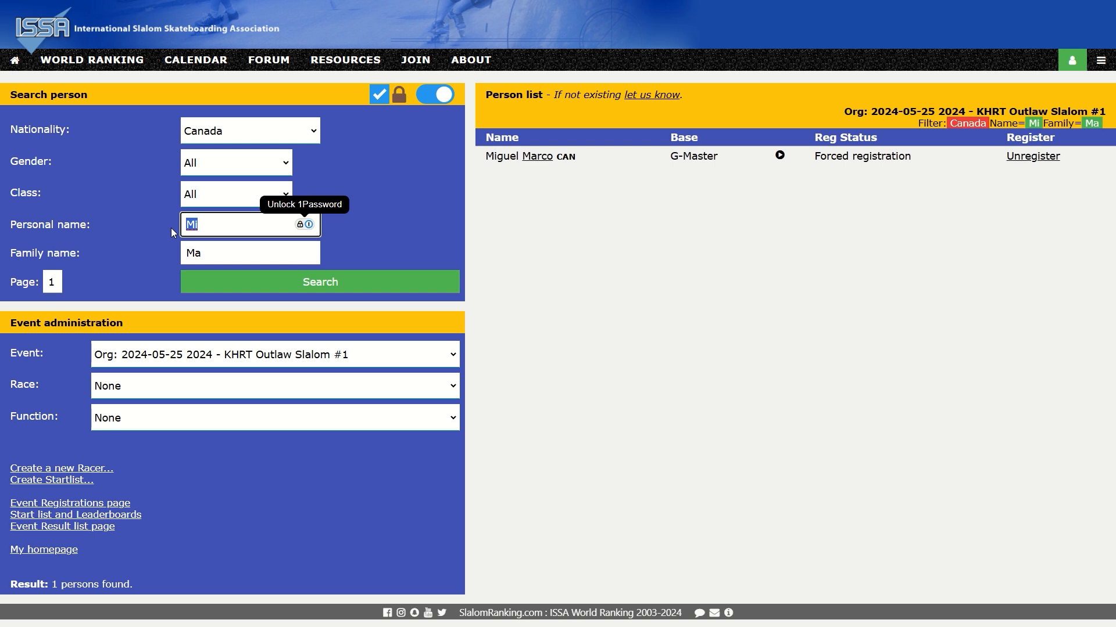
type("Pa")
key("Tab")
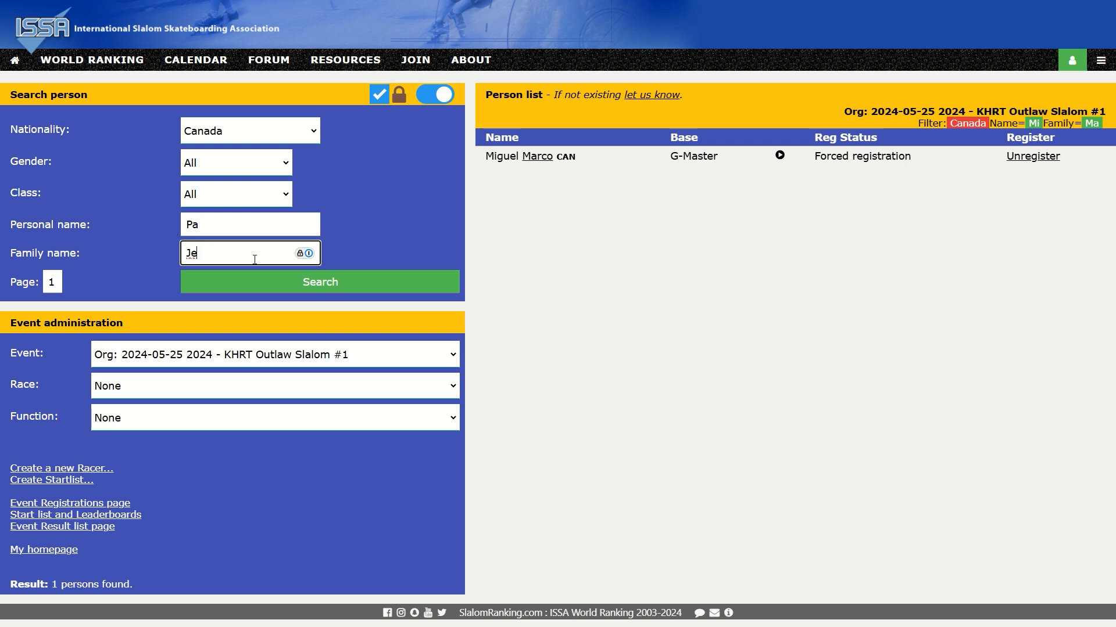
left_click(312, 285)
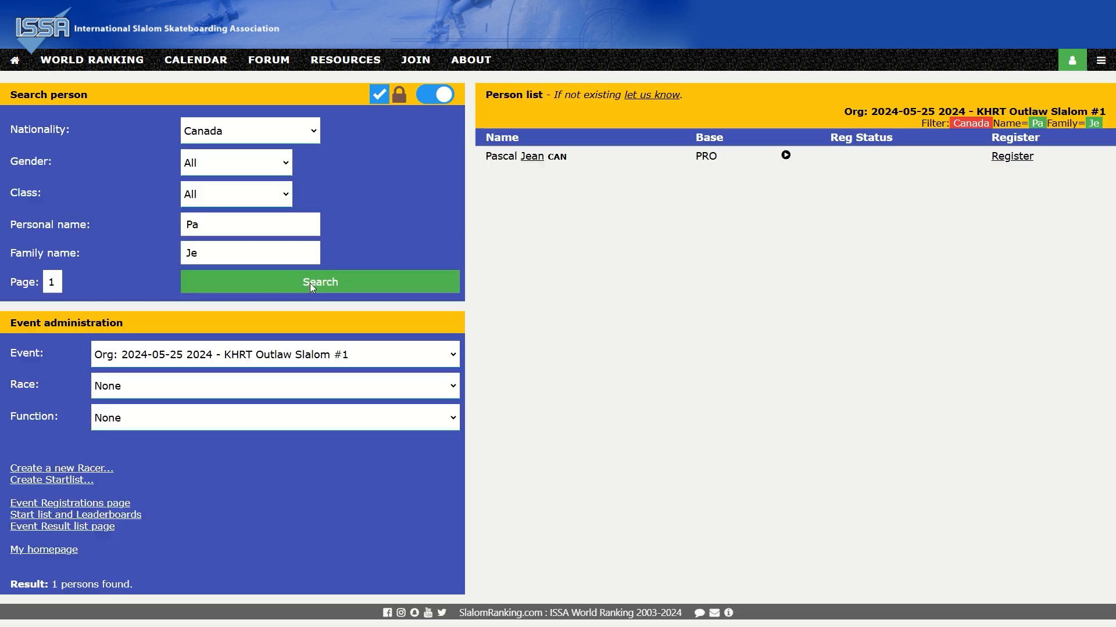
left_click(1014, 157)
Find the Canadian racer with personal name "Pi" and family name "gr" and register them for the event
left_click_drag(221, 226, 168, 228)
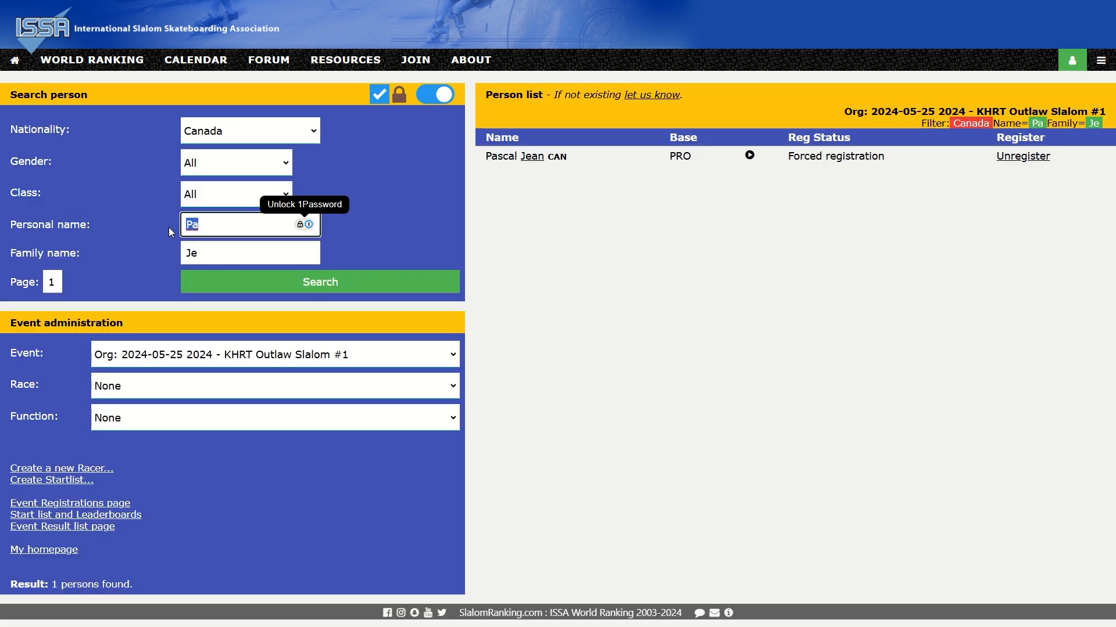
type("Pi")
key("Tab")
type("gr")
left_click(301, 288)
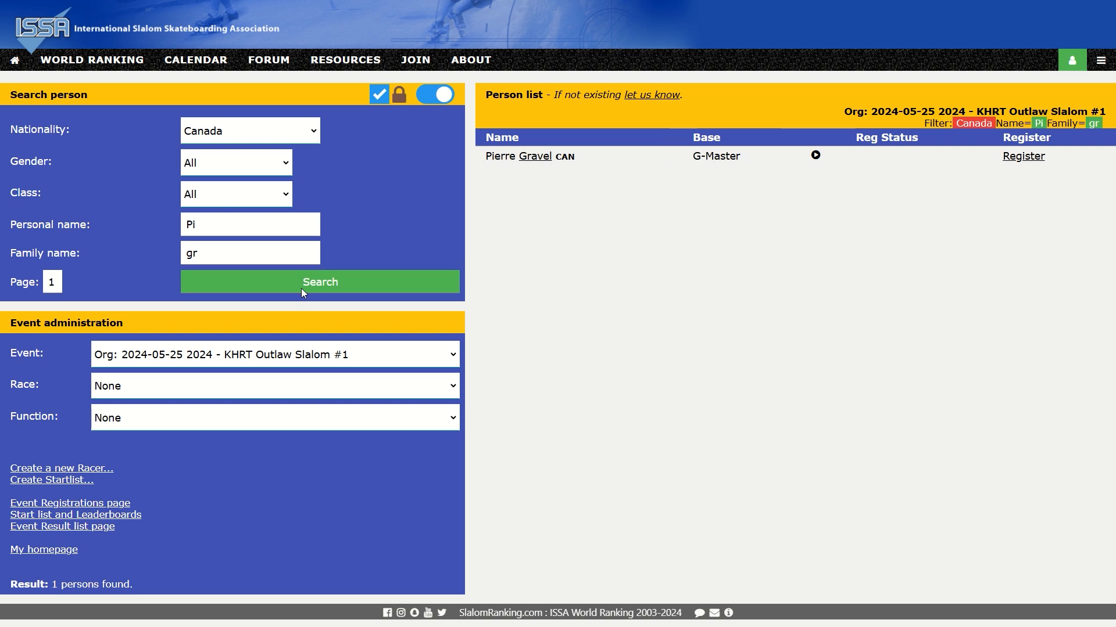
left_click(1016, 157)
Find the Canadian racer with personal name "Ph" and family name "Ri" and register them for the event
left_click_drag(210, 227, 174, 229)
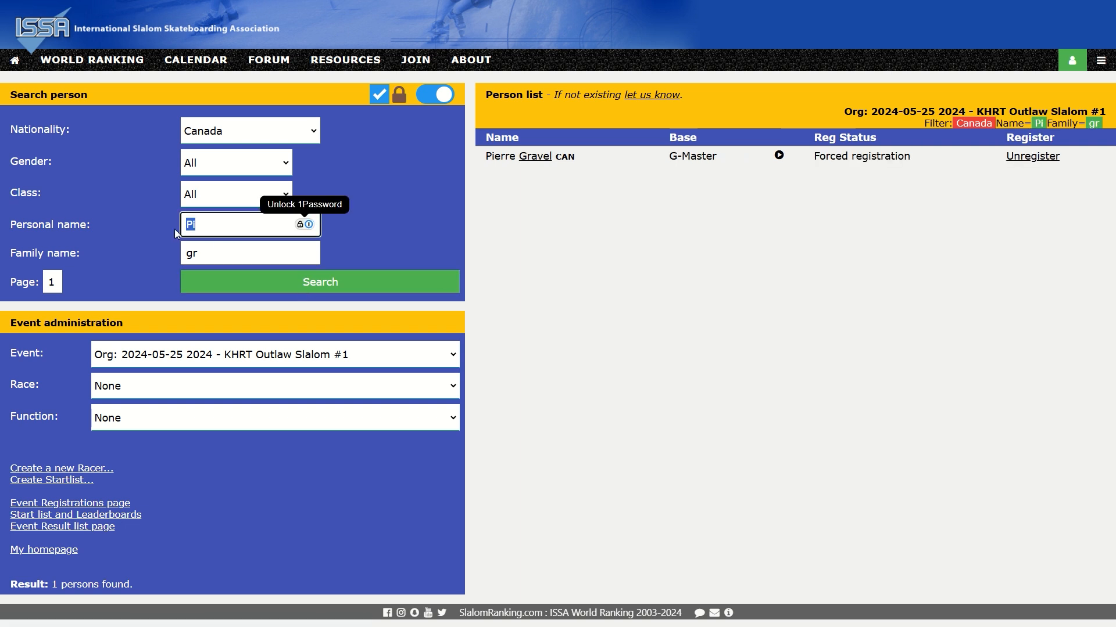
type("Ph")
key("Tab")
type("Ri")
left_click(243, 277)
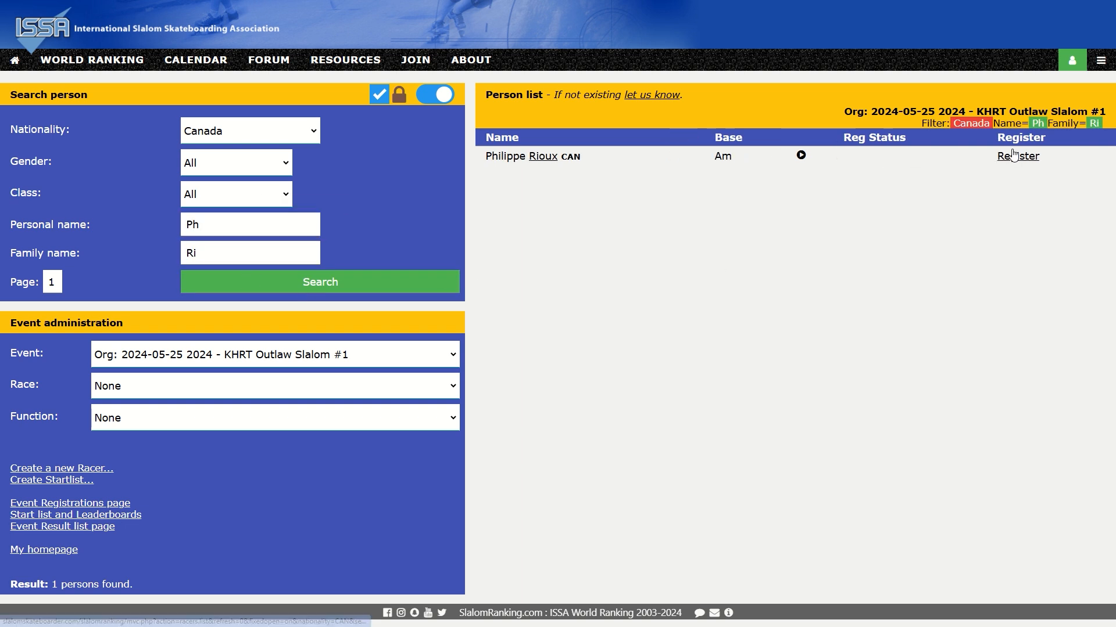
left_click(1017, 157)
Find the Canadian racer with personal name "Ma" and family name "Fo" and register them for the event
left_click_drag(209, 227, 174, 229)
type("Ma")
key("Tab")
type("Fo")
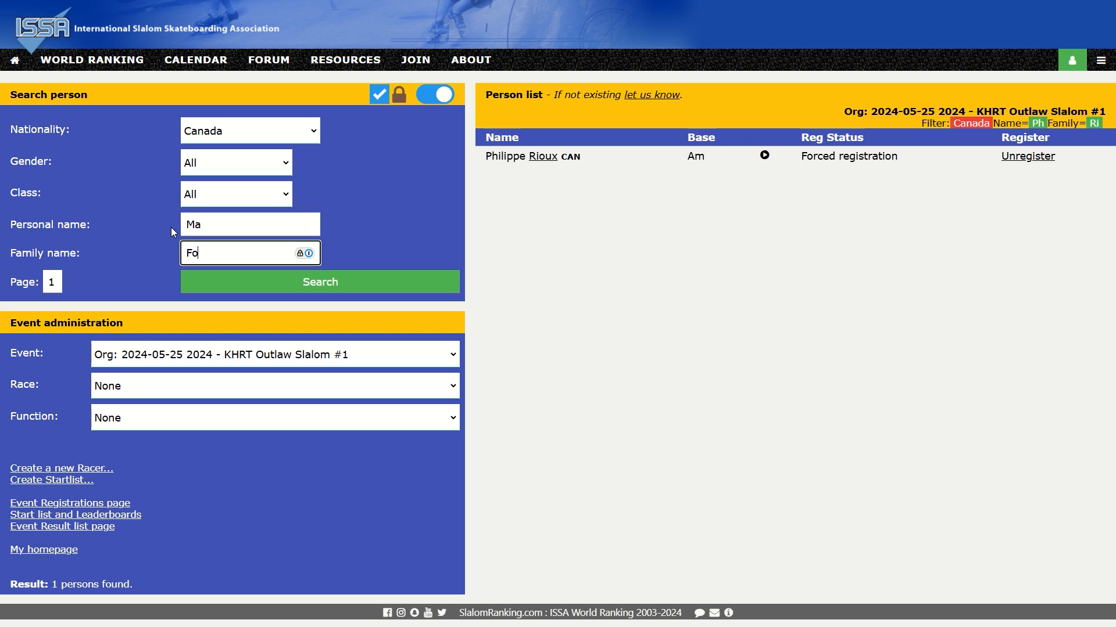
left_click(280, 284)
left_click(1020, 157)
Find the Canadian racer with personal name "Pa" and family name "br" and register them for the event
left_click_drag(202, 226, 187, 227)
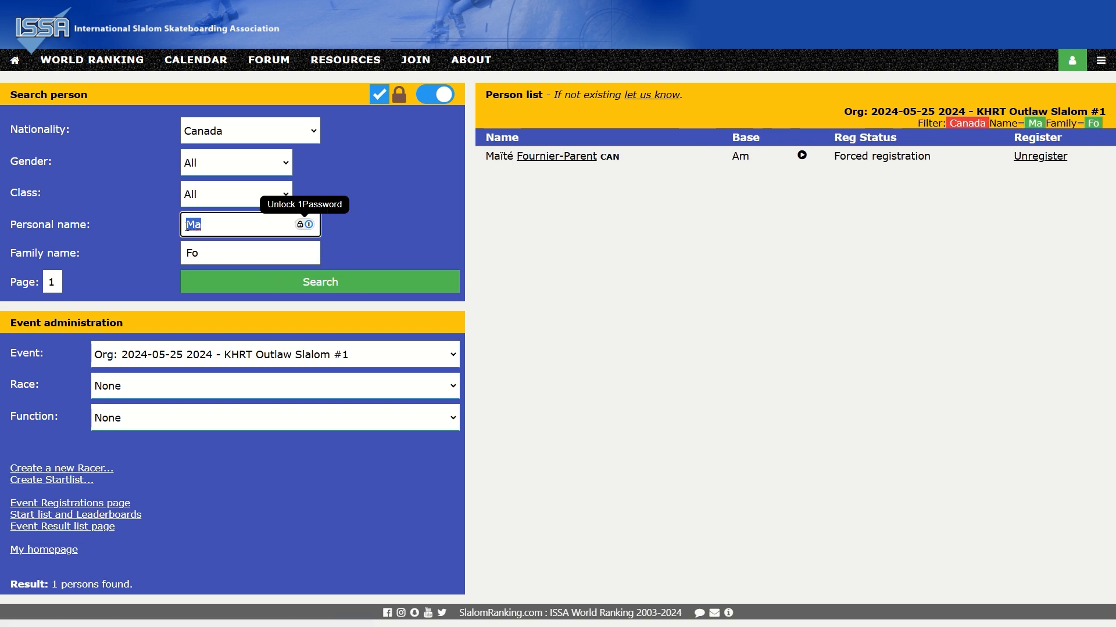
type("Pa")
key("Tab")
type("br")
left_click(289, 283)
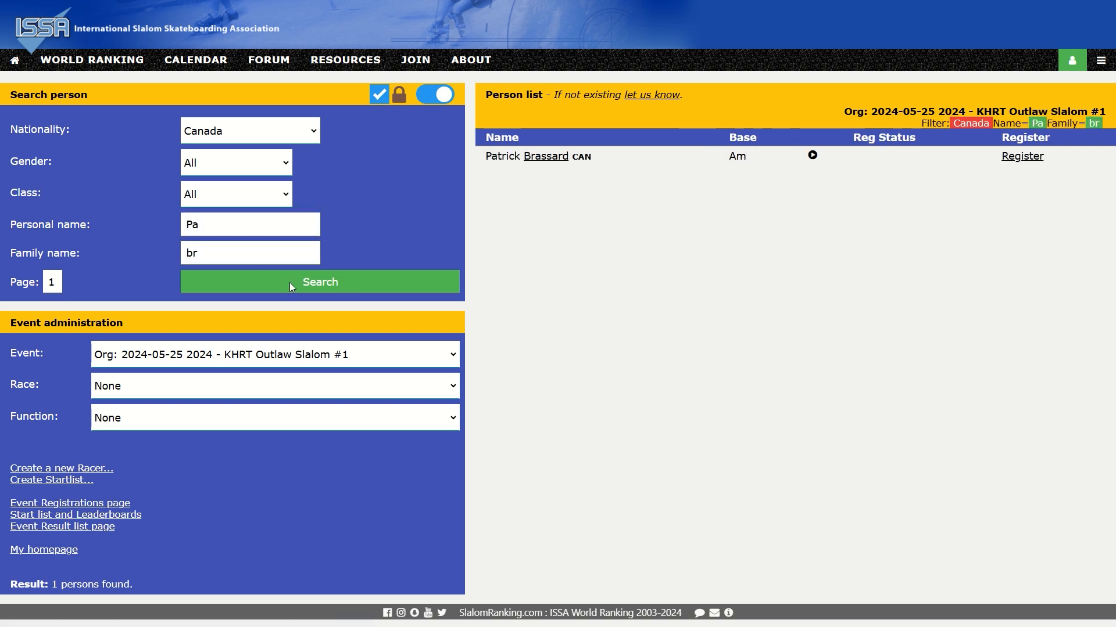
left_click(1018, 157)
Find the Canadian racer with personal name "st" and family name "bl" and register them for the event
left_click(200, 227)
left_click_drag(201, 227, 175, 228)
type("st")
key("Tab")
type("kl")
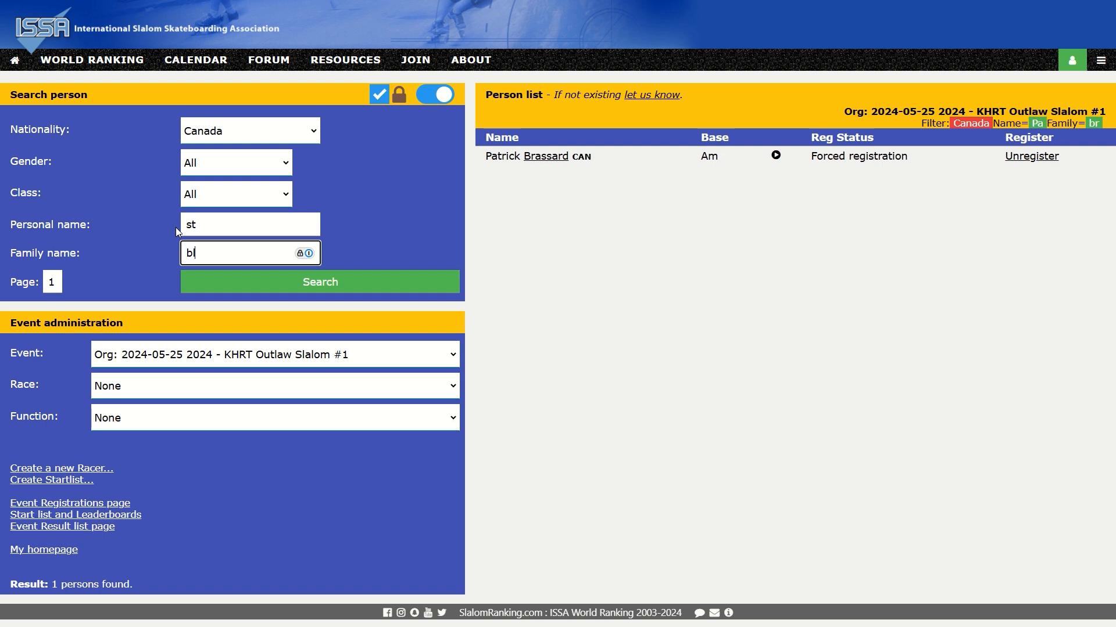
left_click(299, 281)
left_click(1021, 157)
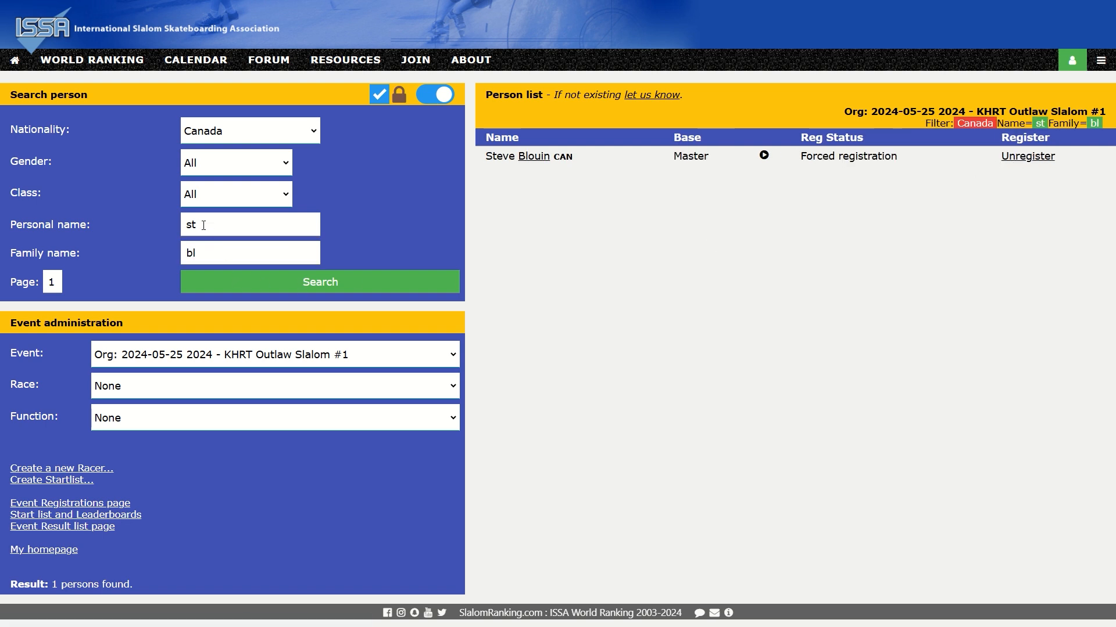
Clear the personal and family name filters and list the event's entries with the function All registered racers
left_click_drag(204, 225, 162, 228)
key("BackSpace")
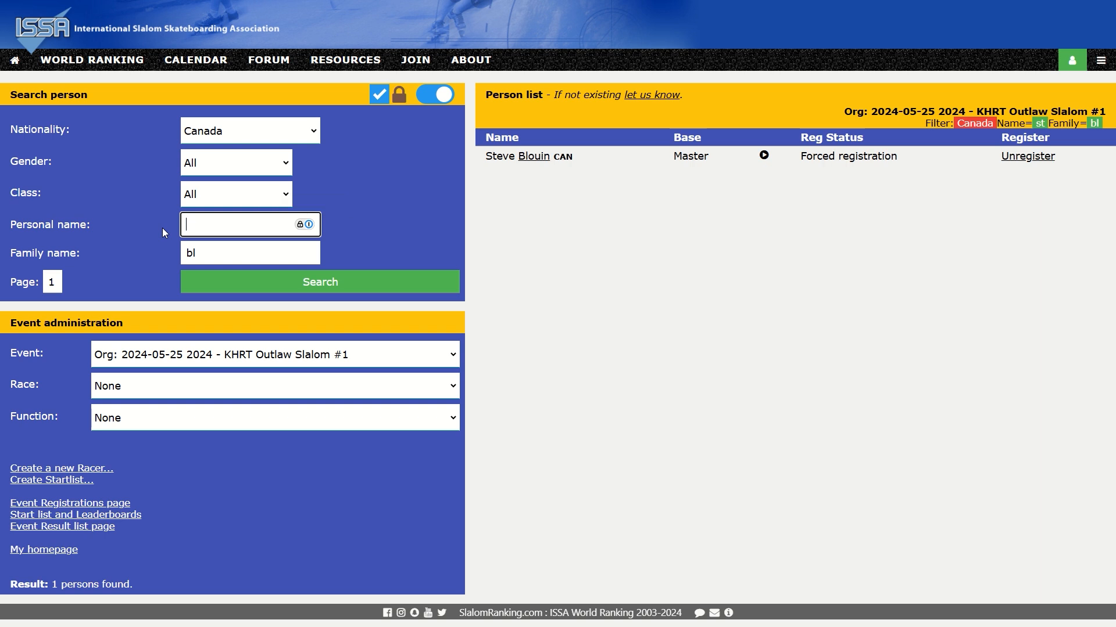
left_click_drag(207, 254, 177, 254)
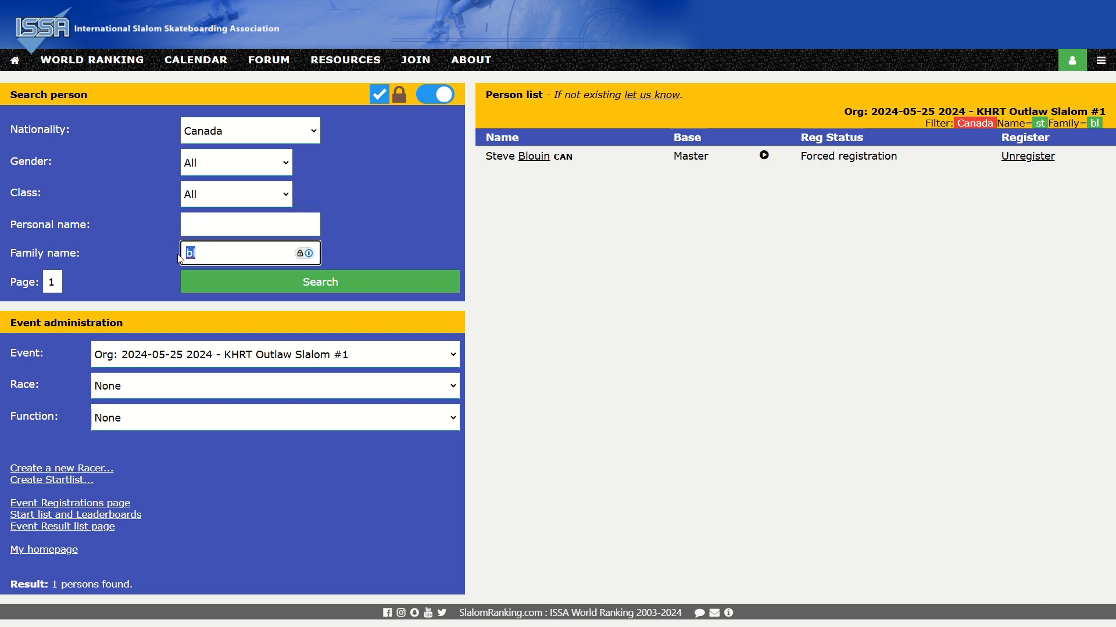
key("BackSpace")
left_click(254, 423)
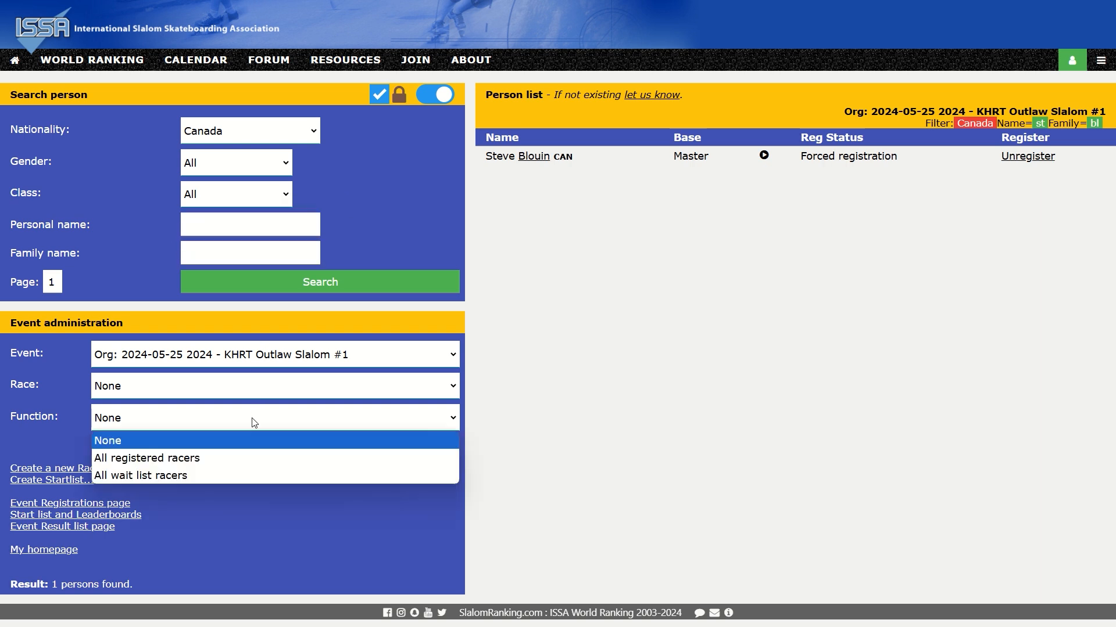
left_click(218, 456)
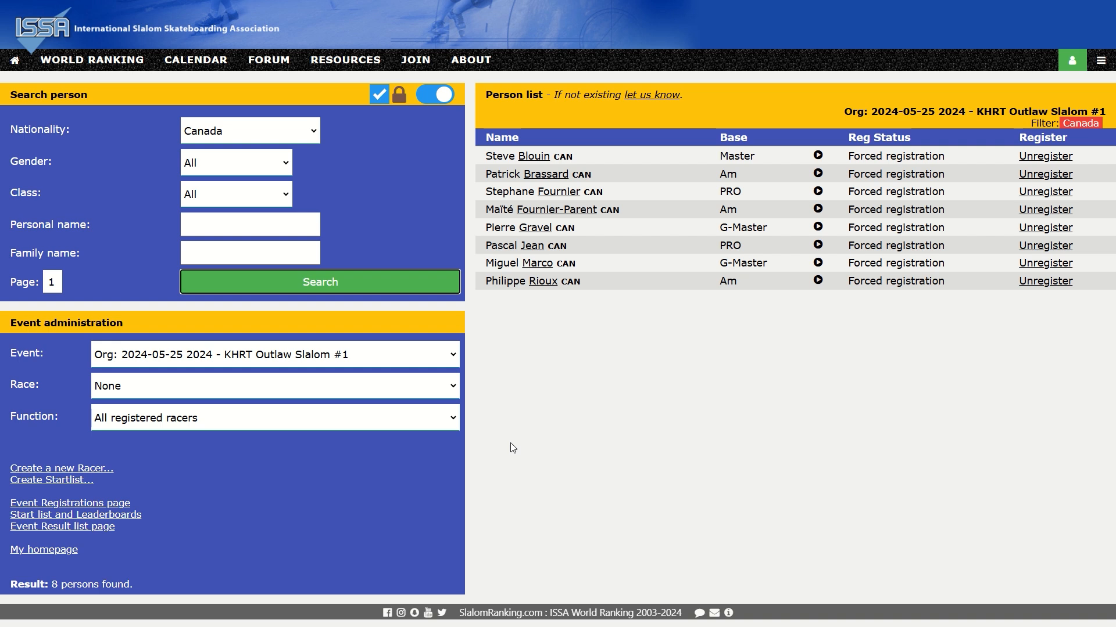
Select the race Tight Special - Open and check in all eight registered Canadian racers
left_click(384, 388)
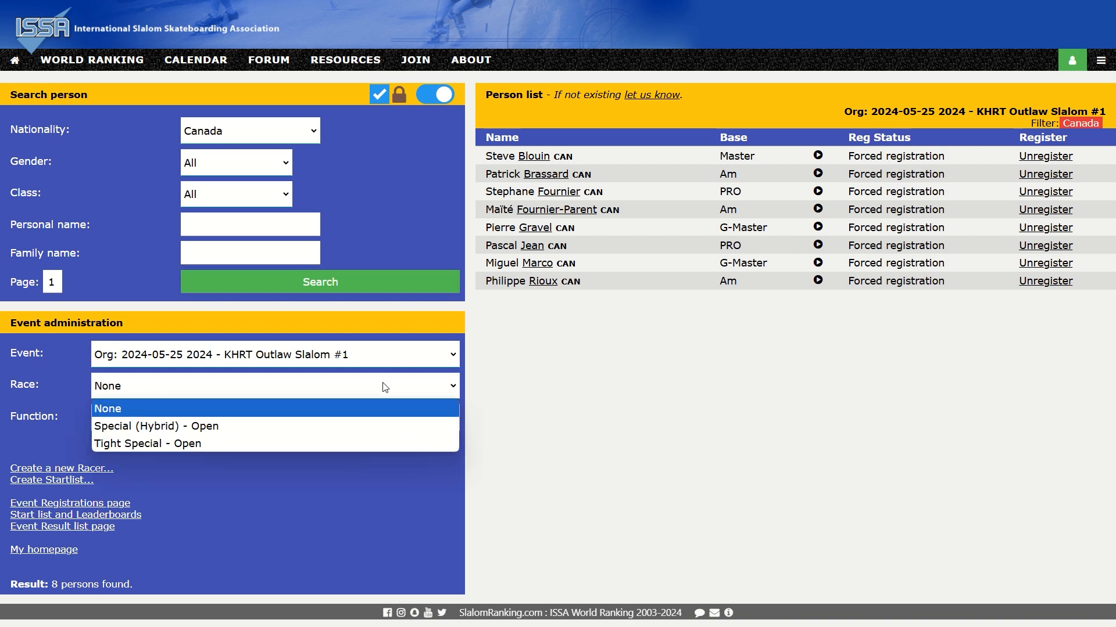
left_click(205, 445)
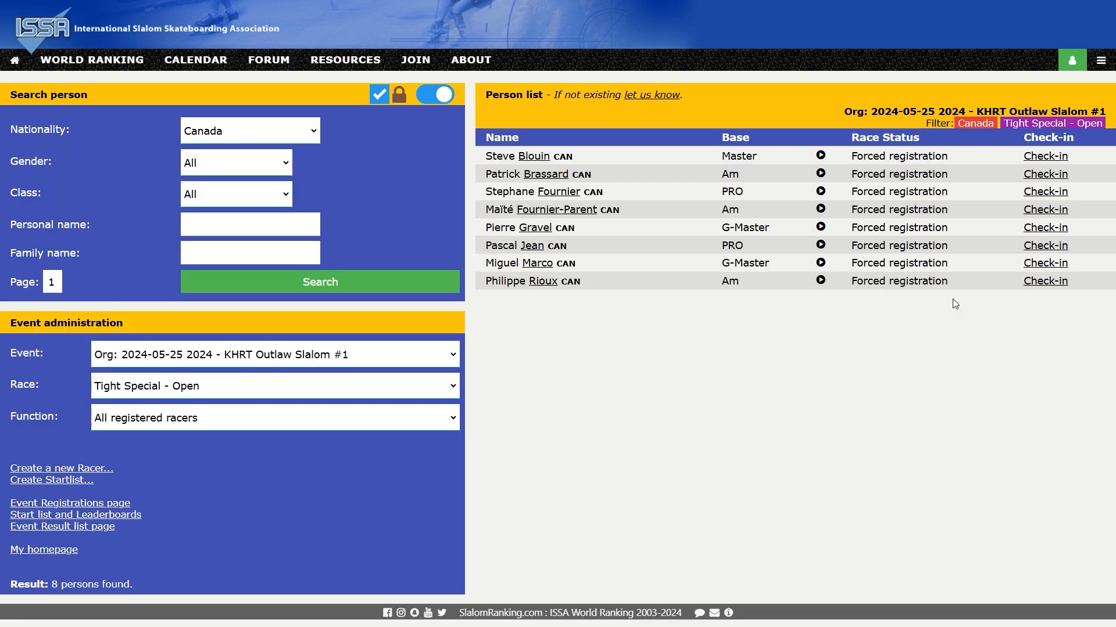
left_click(1045, 158)
left_click(1040, 174)
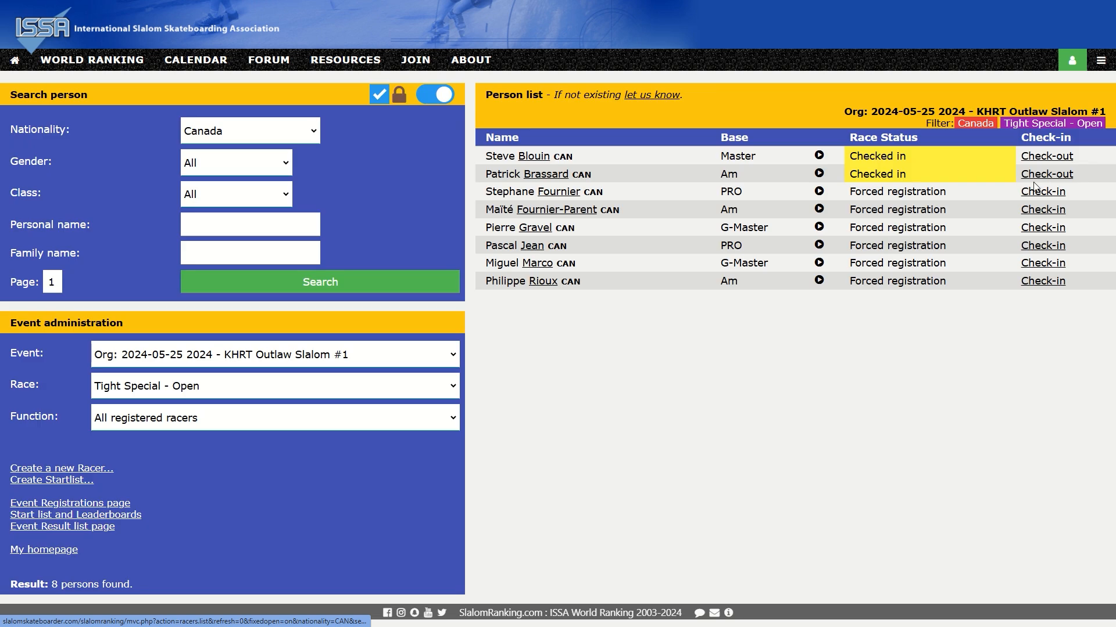
left_click(1032, 193)
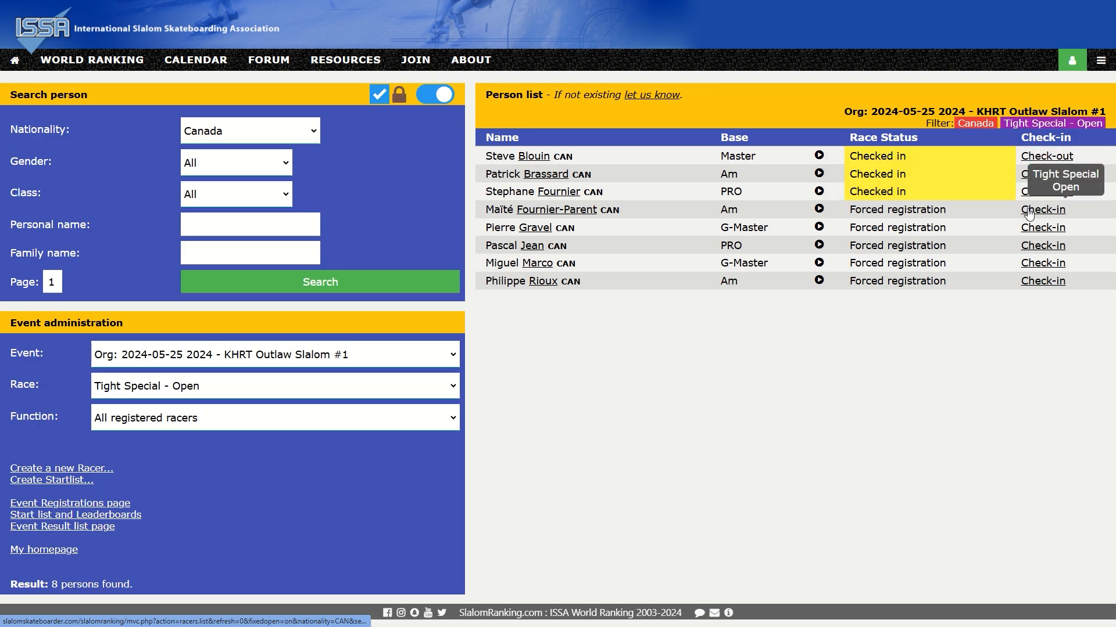
left_click(1031, 210)
left_click(1030, 230)
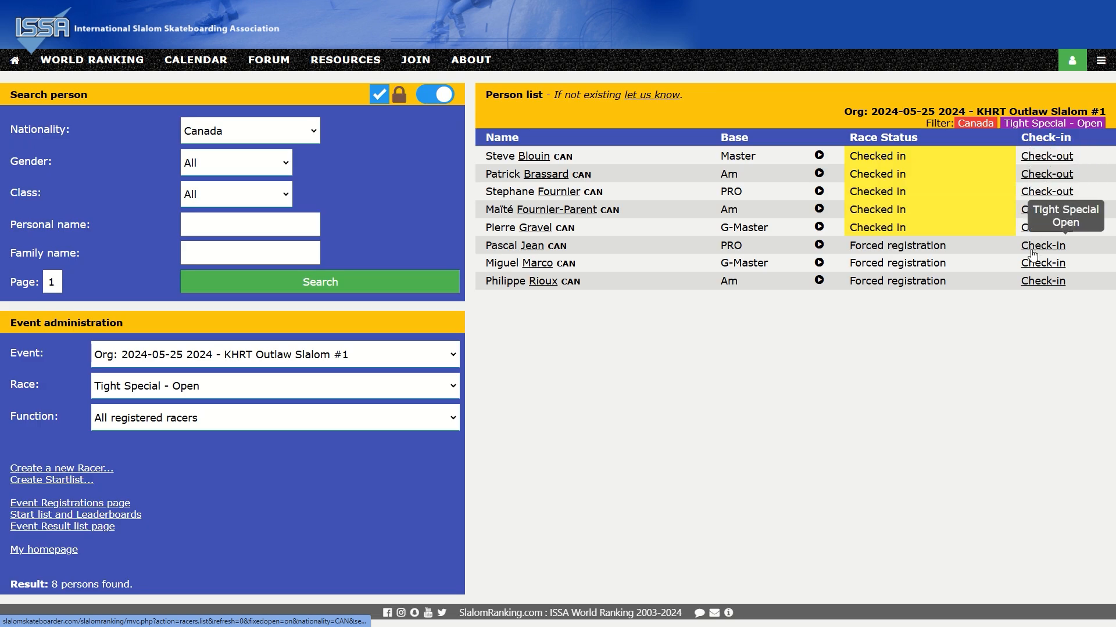
left_click(1032, 250)
left_click(1034, 265)
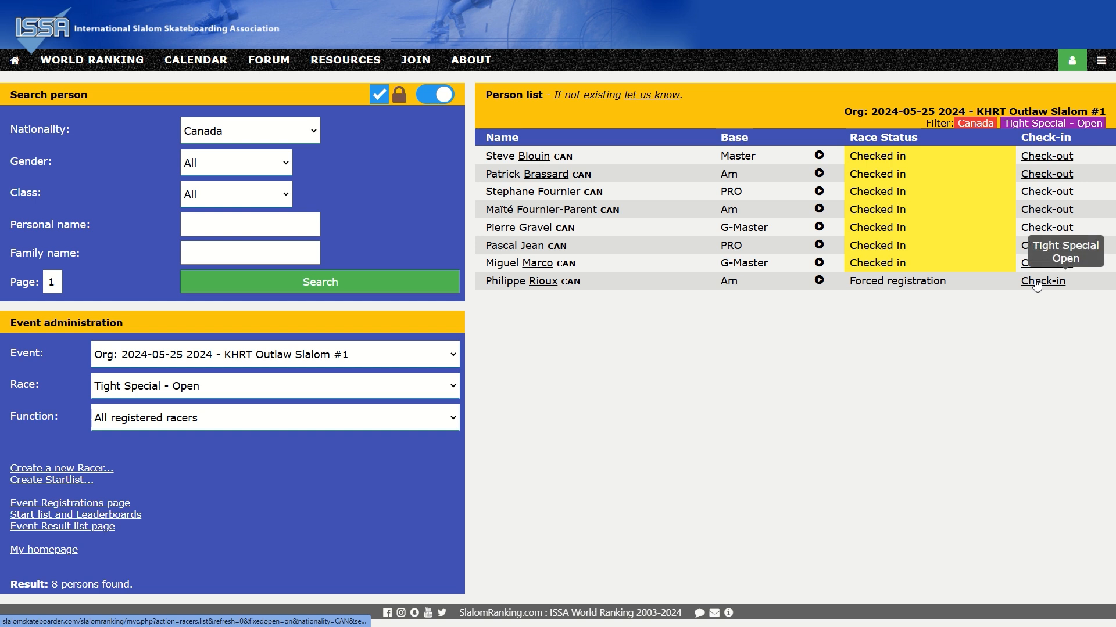
left_click(1037, 283)
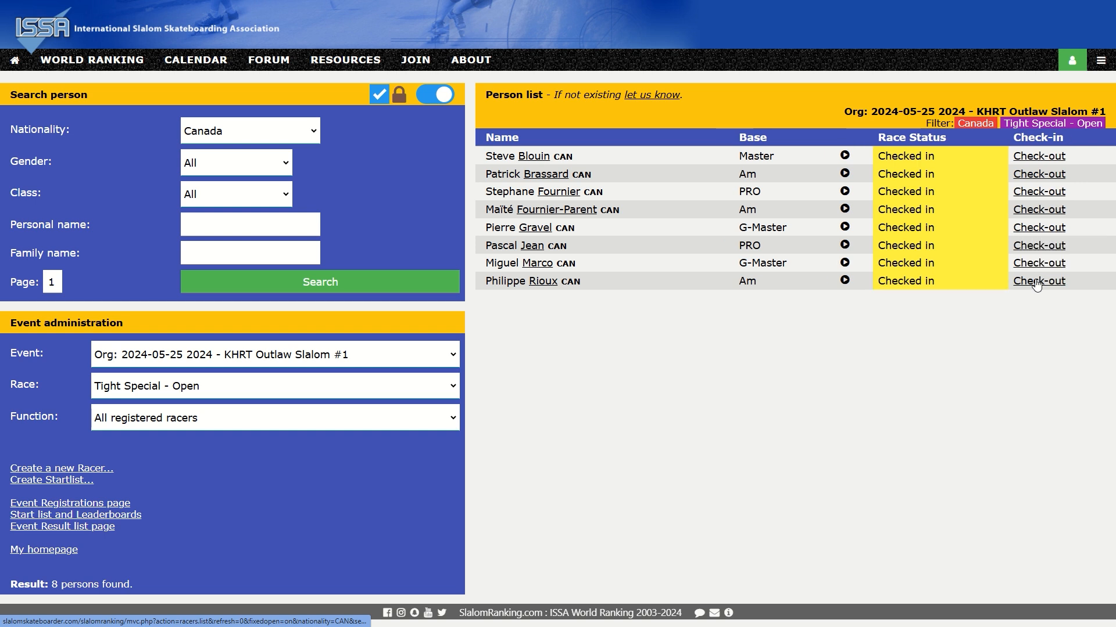
Switch to 3. Manual placement reg and give places 1, 2 and 3 to the third, seventh and sixth racers of the original list
left_click(215, 426)
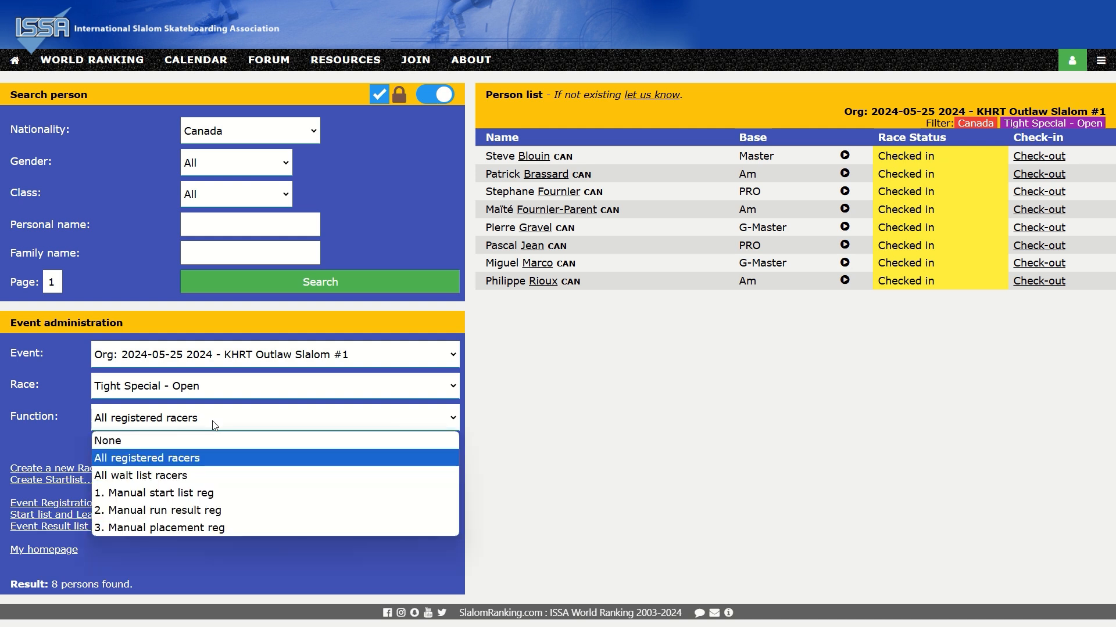
left_click(206, 528)
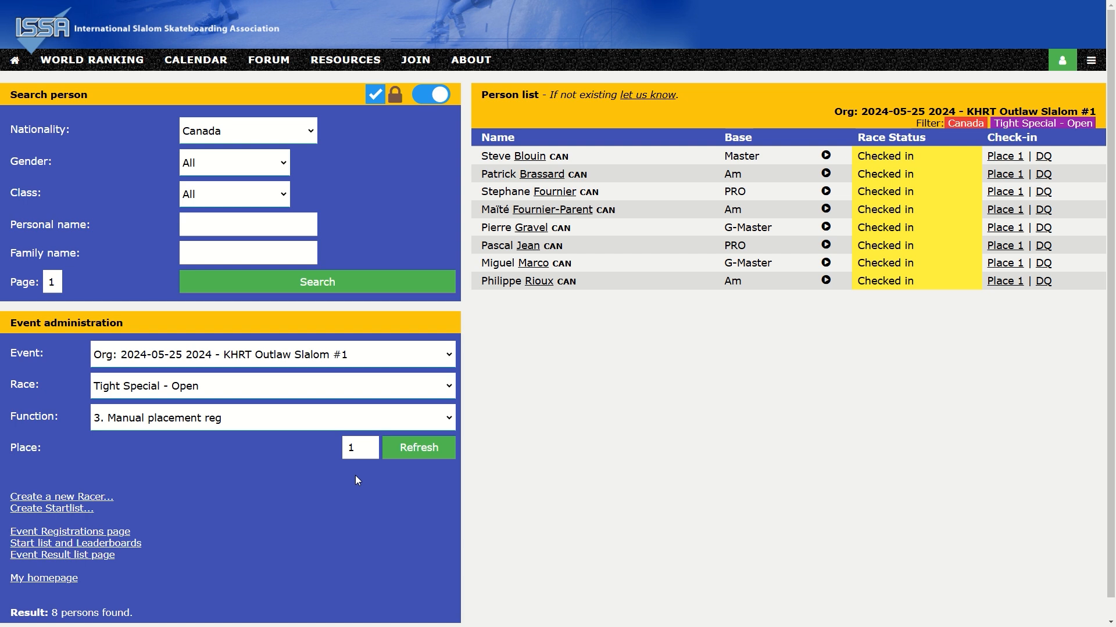
left_click(1005, 192)
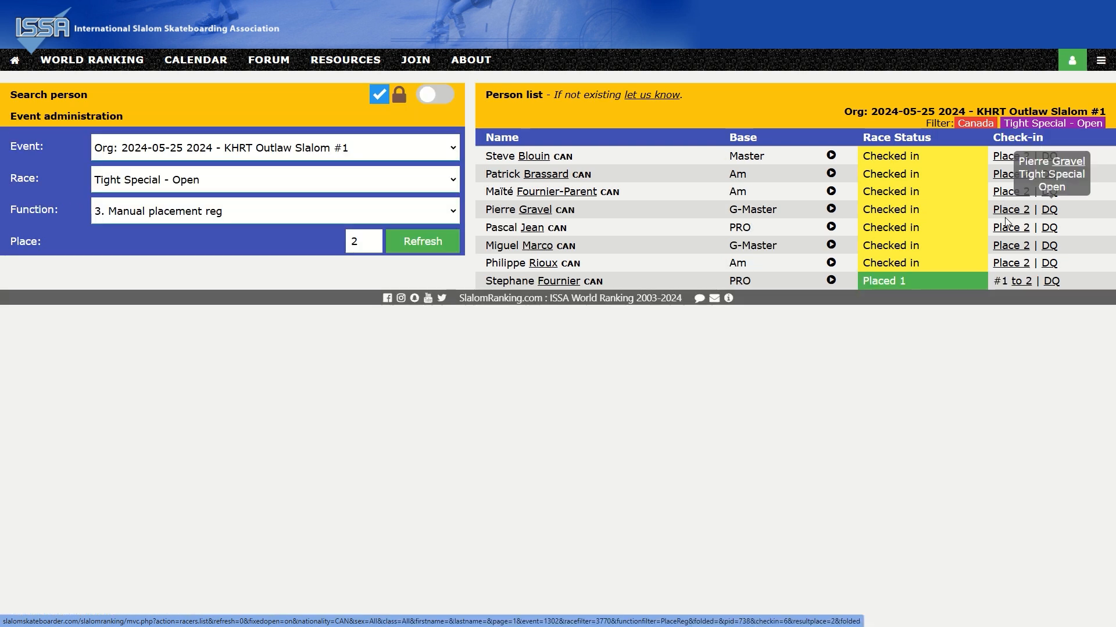
left_click(1006, 250)
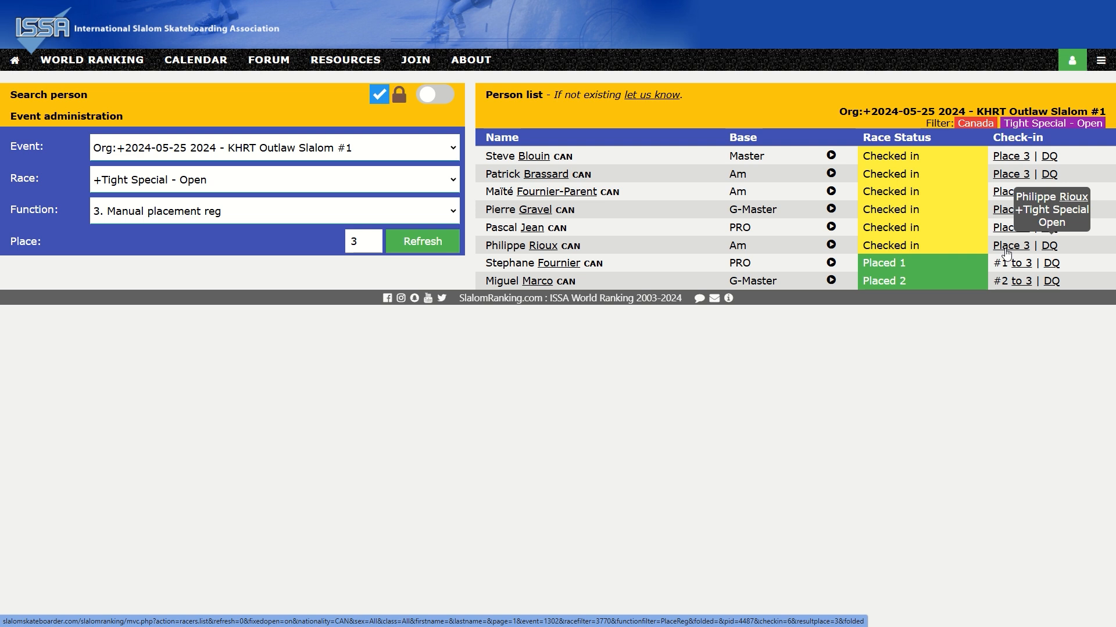
left_click(1006, 253)
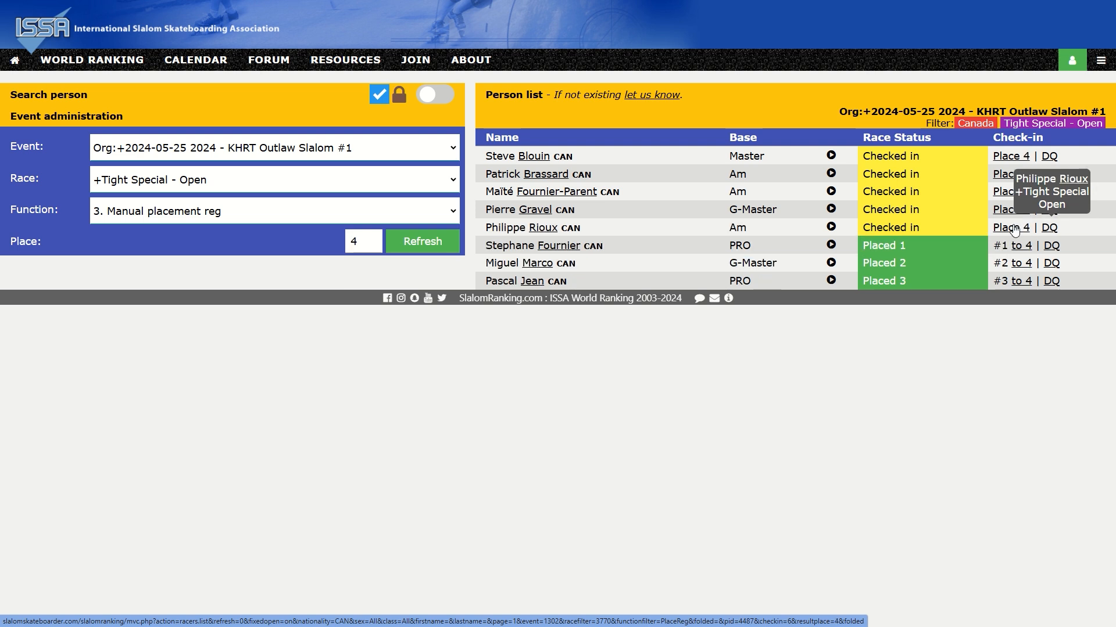
Give places 4 to 8 in Tight Special - Open to the fourth, fifth, third, second and first of the five remaining racers
left_click(1010, 210)
left_click(1011, 210)
left_click(1011, 192)
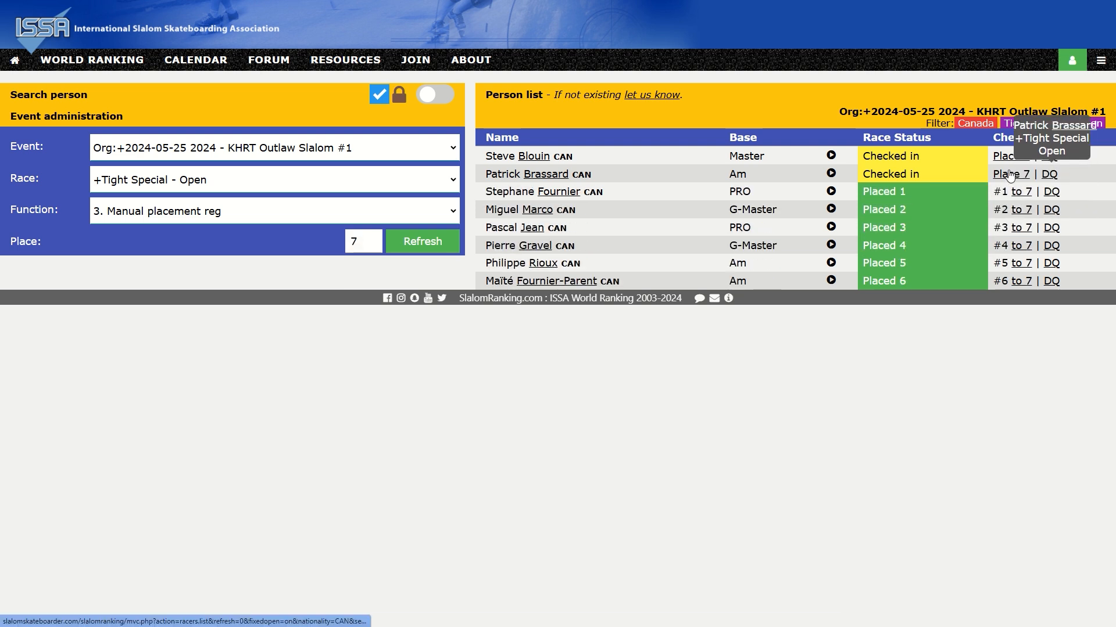
left_click(1010, 174)
left_click(1009, 156)
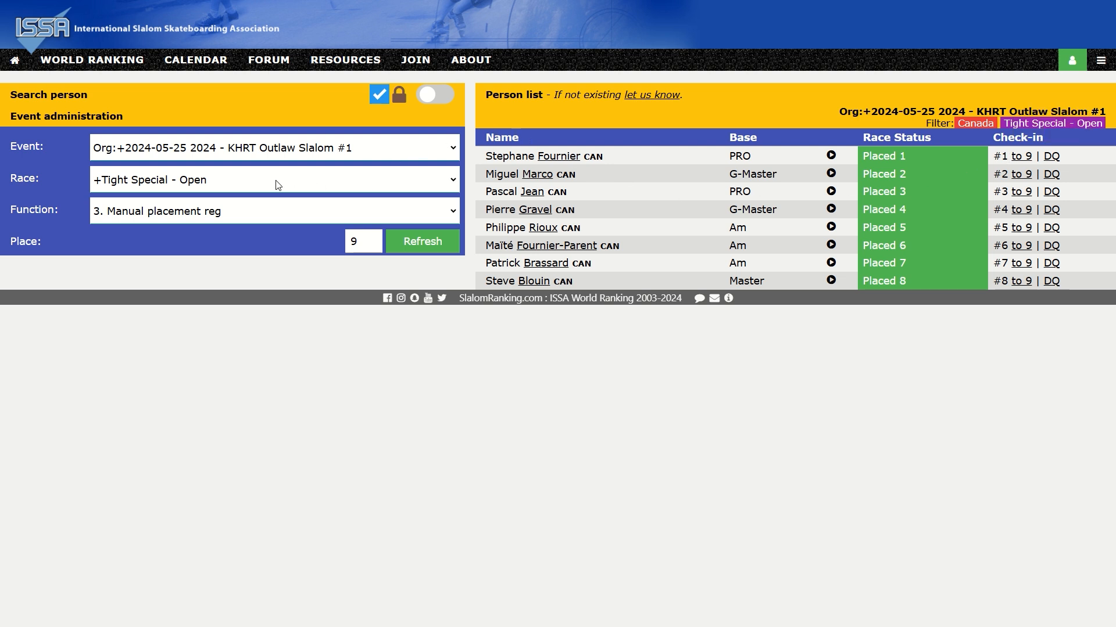
Reset the place number to 1 and switch the race to Special (Hybrid) - Open
double_click(349, 240)
type("1")
left_click(282, 177)
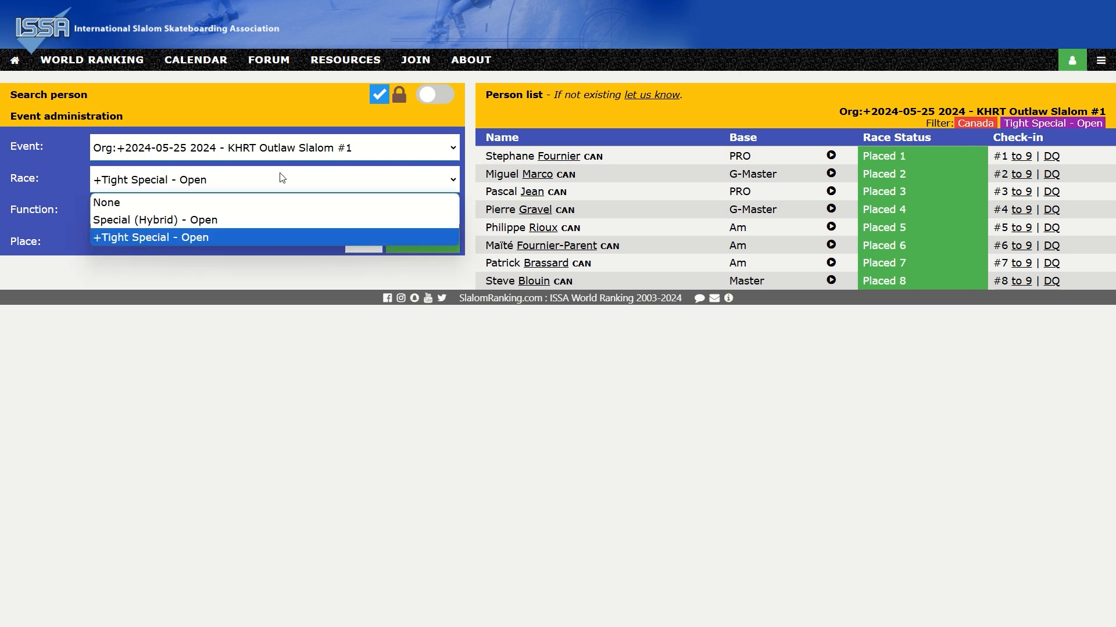
left_click(269, 220)
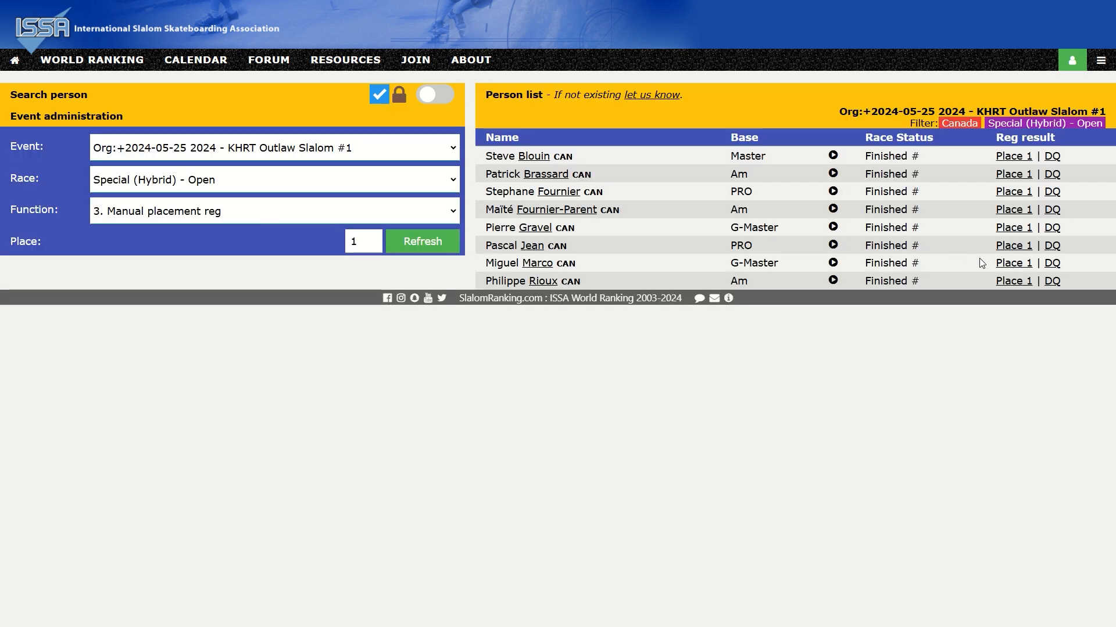
Give places 1 to 7 in Special (Hybrid) - Open to the third, sixth, fifth, first, eighth, second and fourth racers of the original list
left_click(1013, 195)
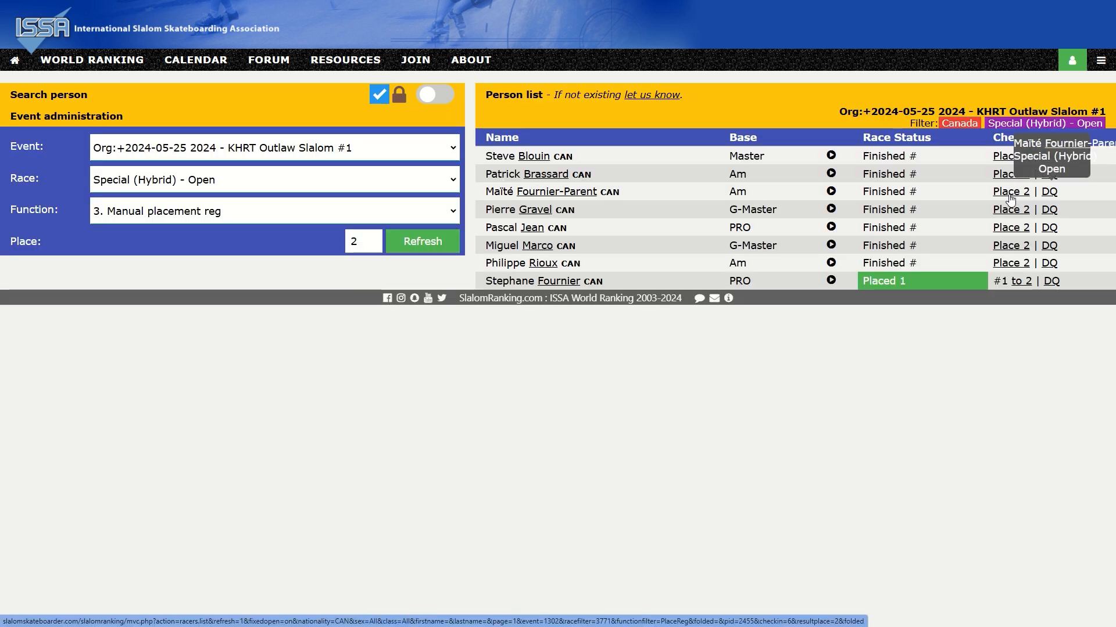
left_click(1011, 228)
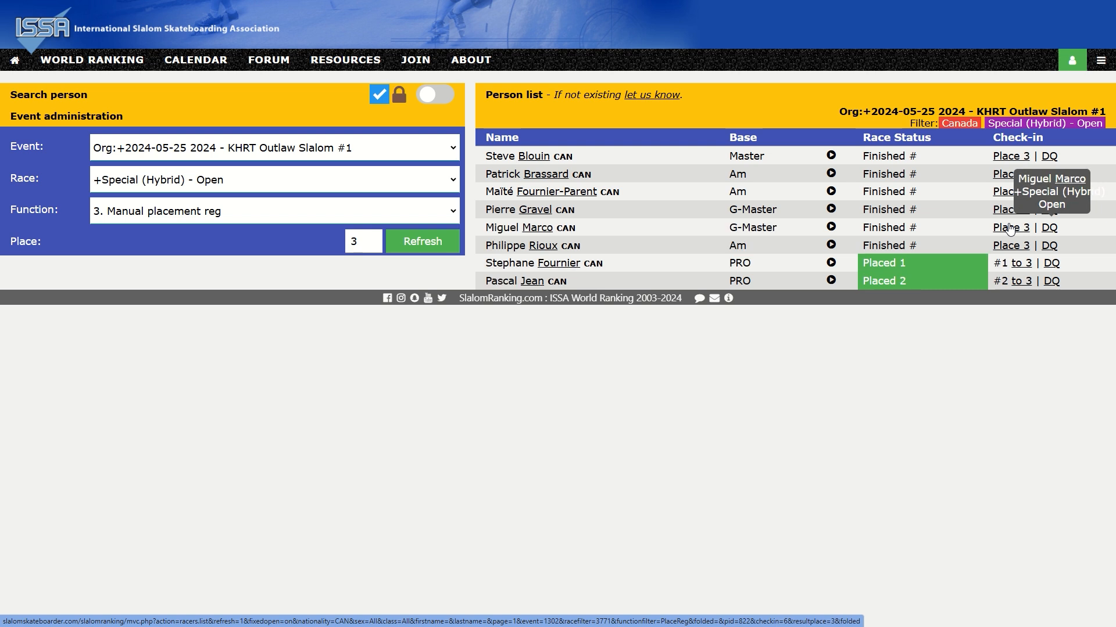
left_click(1010, 228)
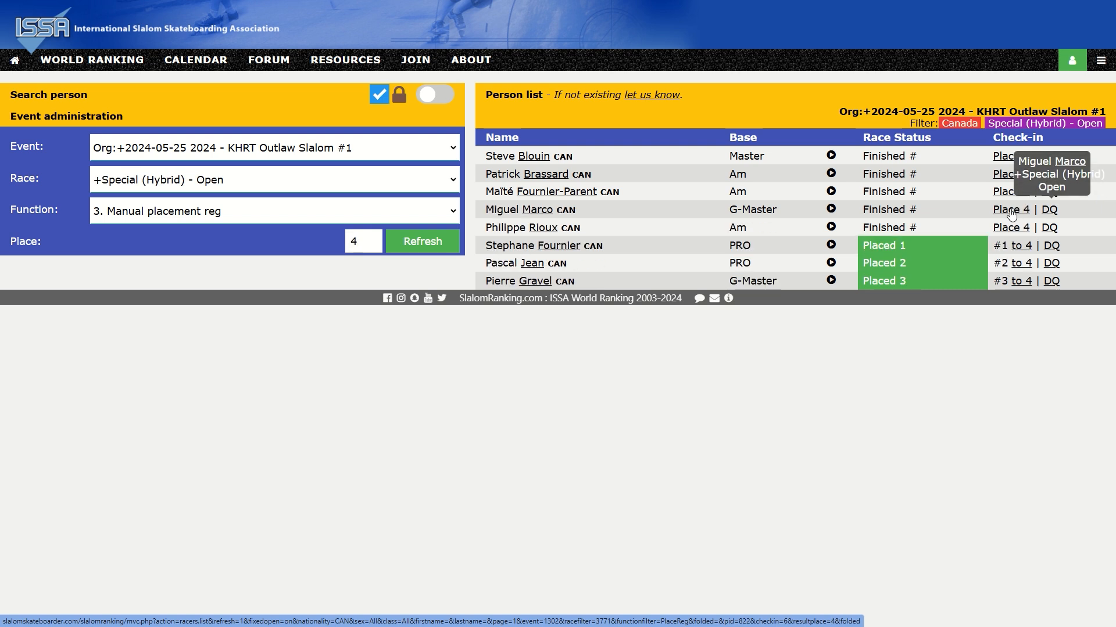
left_click(1011, 157)
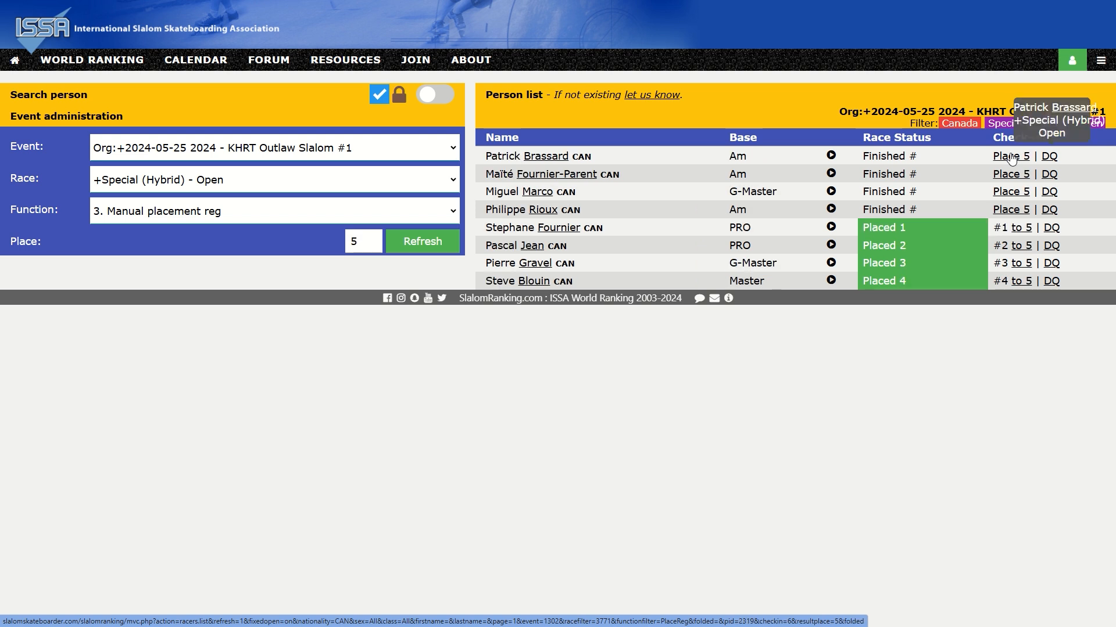
left_click(1011, 210)
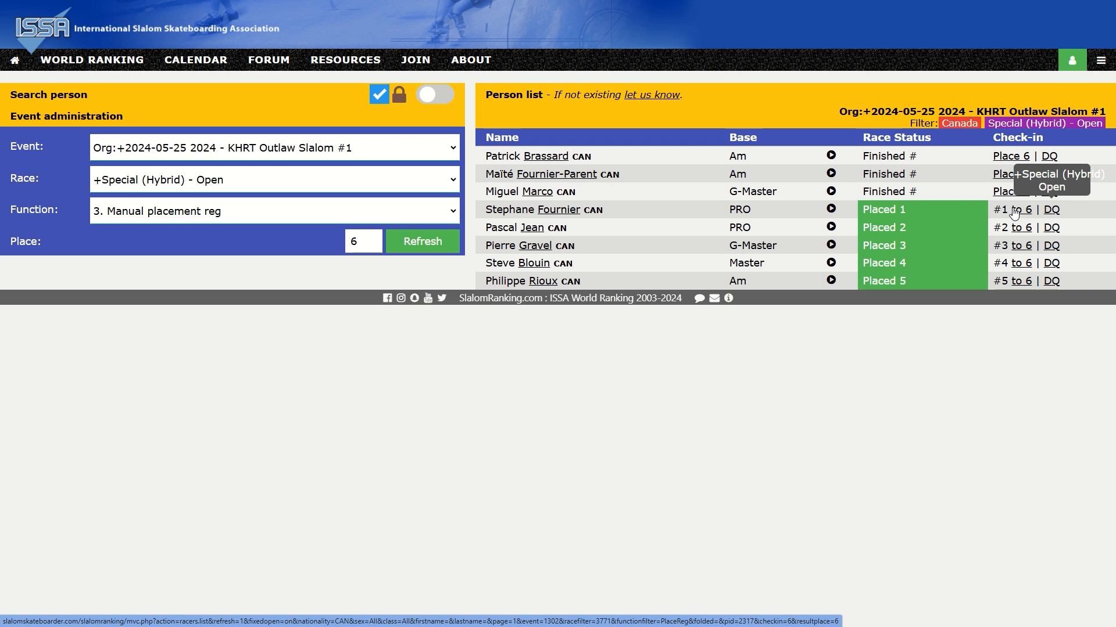
left_click(1009, 157)
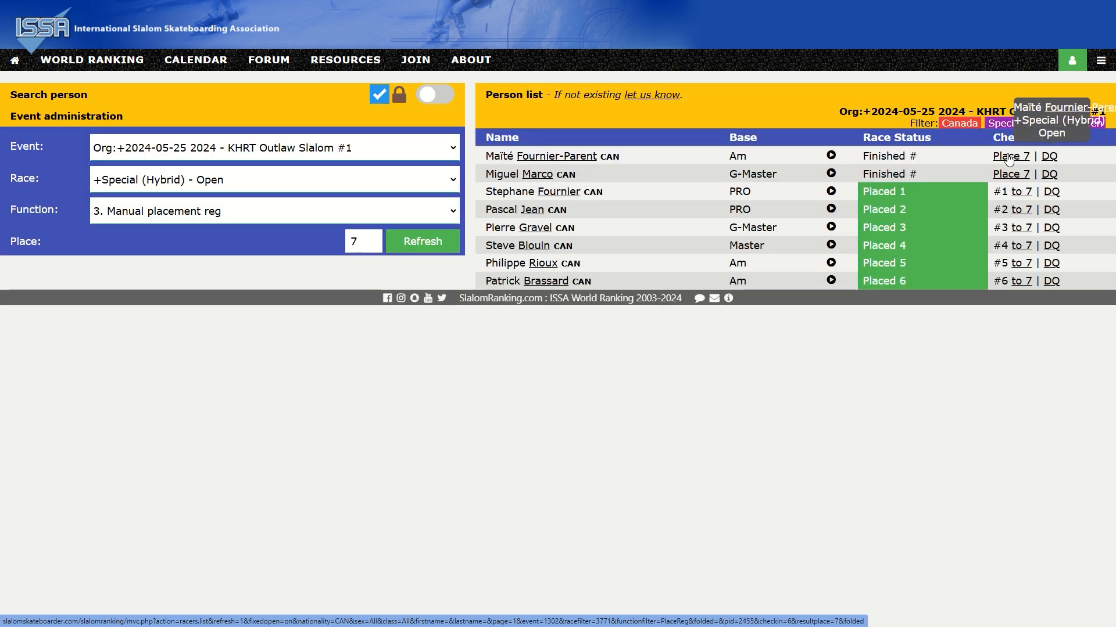
left_click(1009, 157)
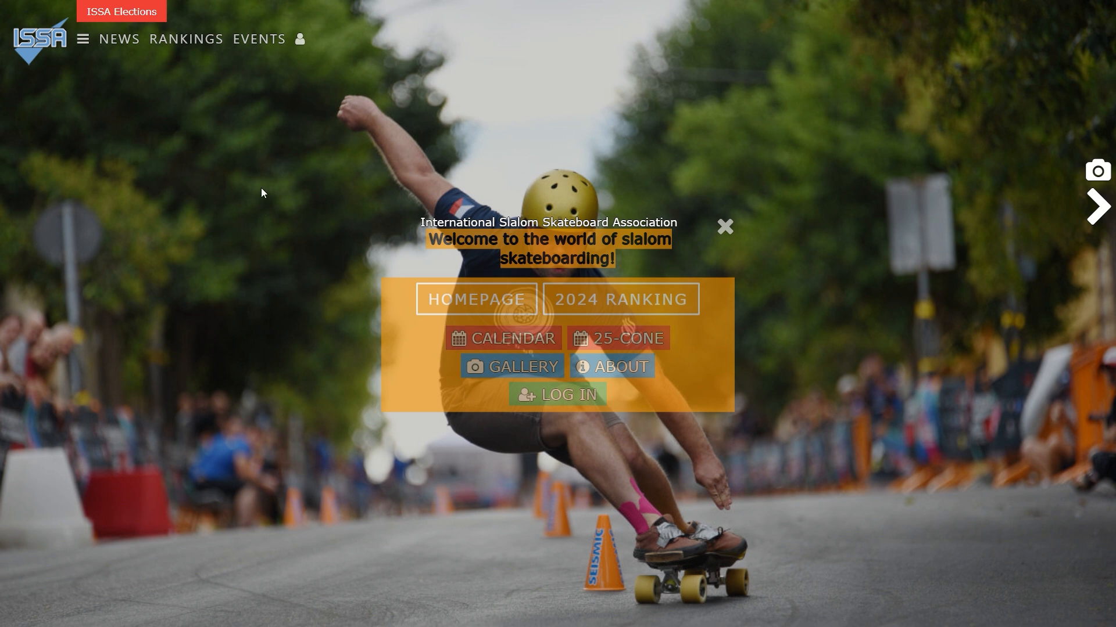
Open the 2024 events overview from the ISSA start page and show only the Basic events
left_click(256, 39)
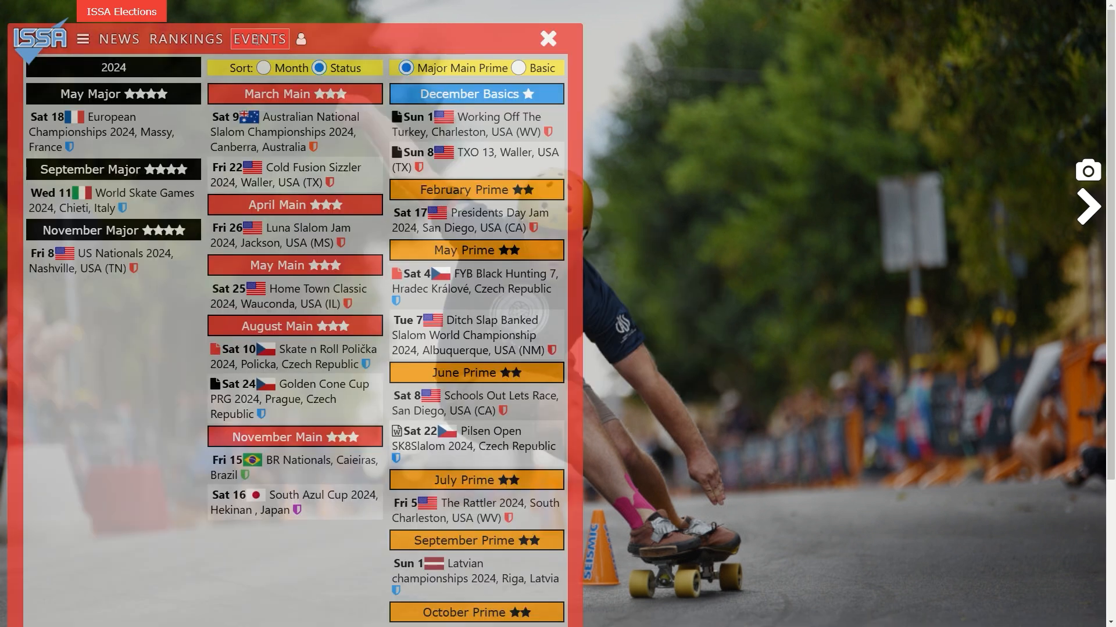
left_click(539, 67)
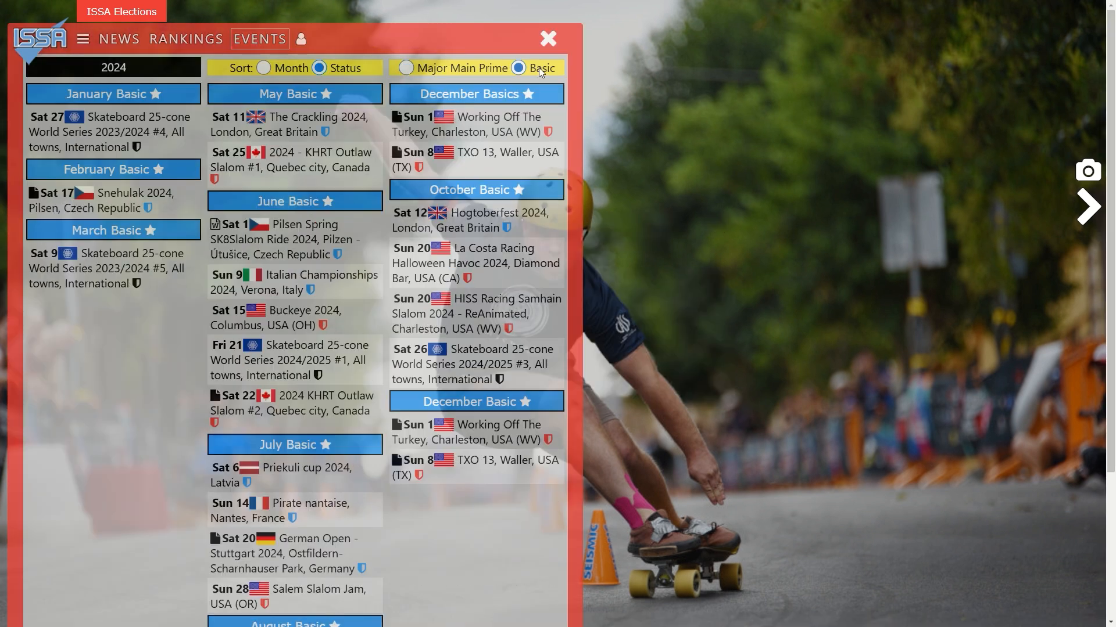